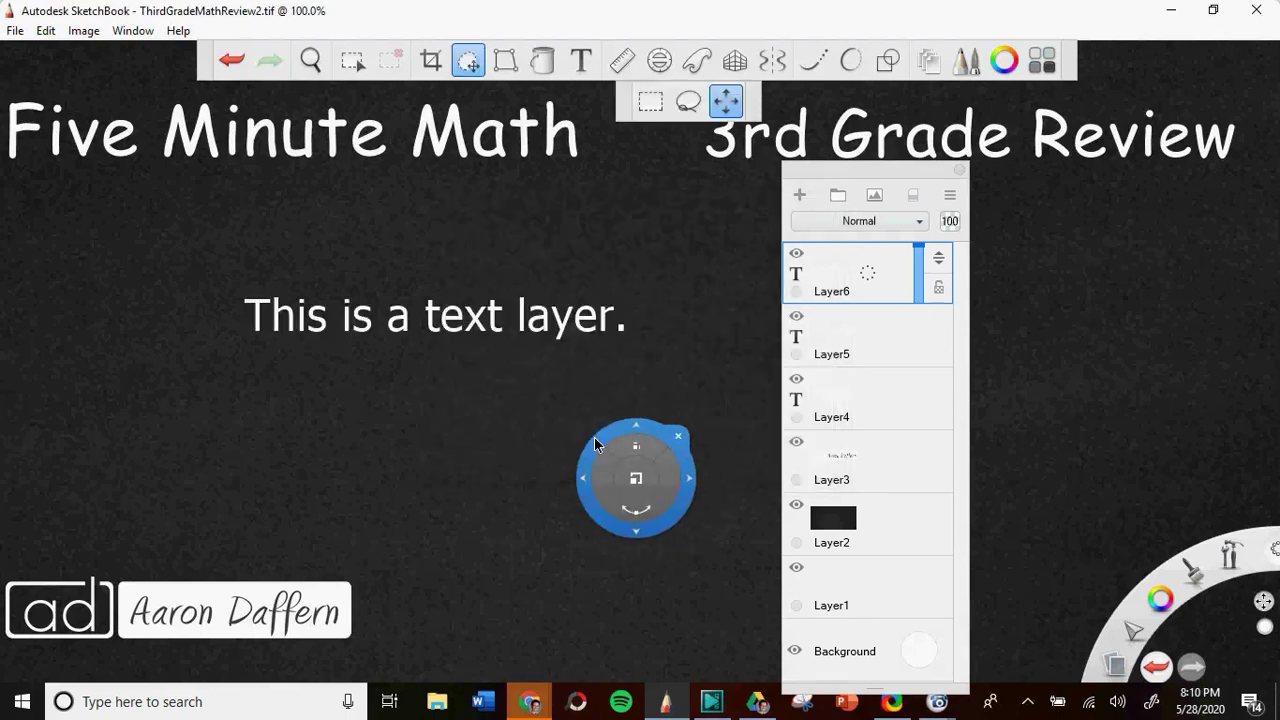
- Delete the text layer reading "This is a text layer." and close the layer editor
drag(595, 444, 683, 384)
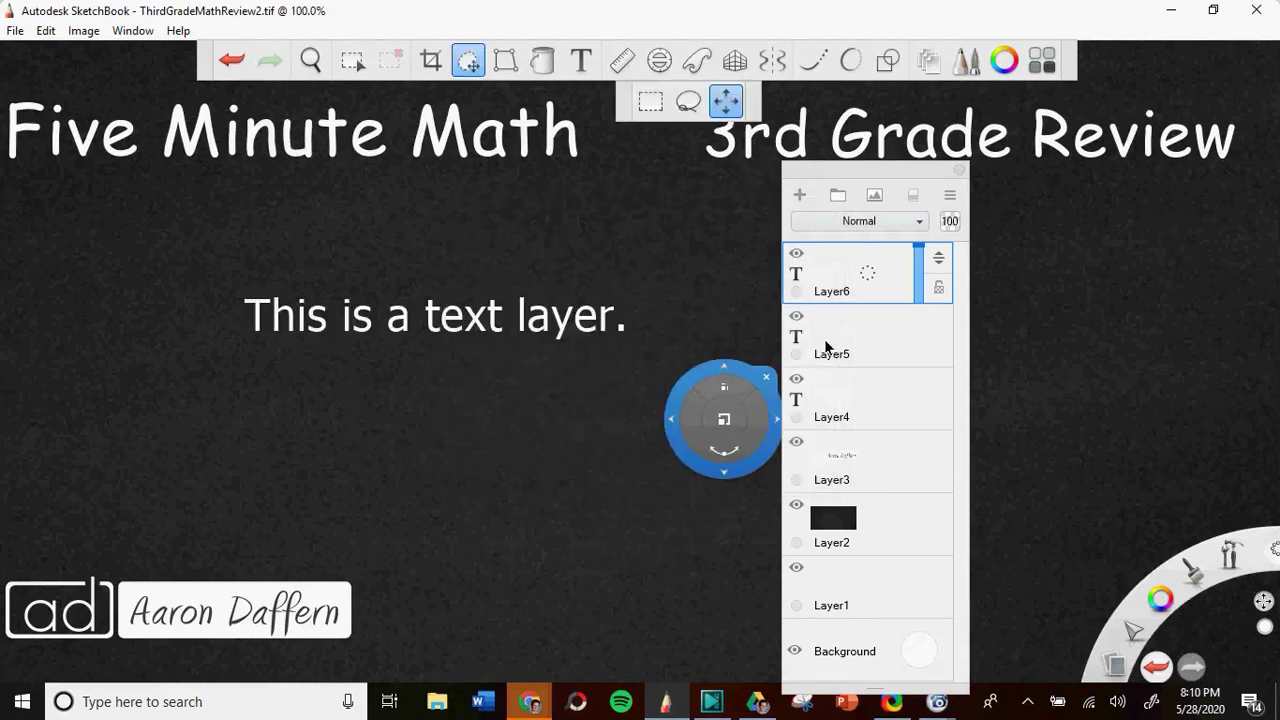
click(866, 275)
click(903, 226)
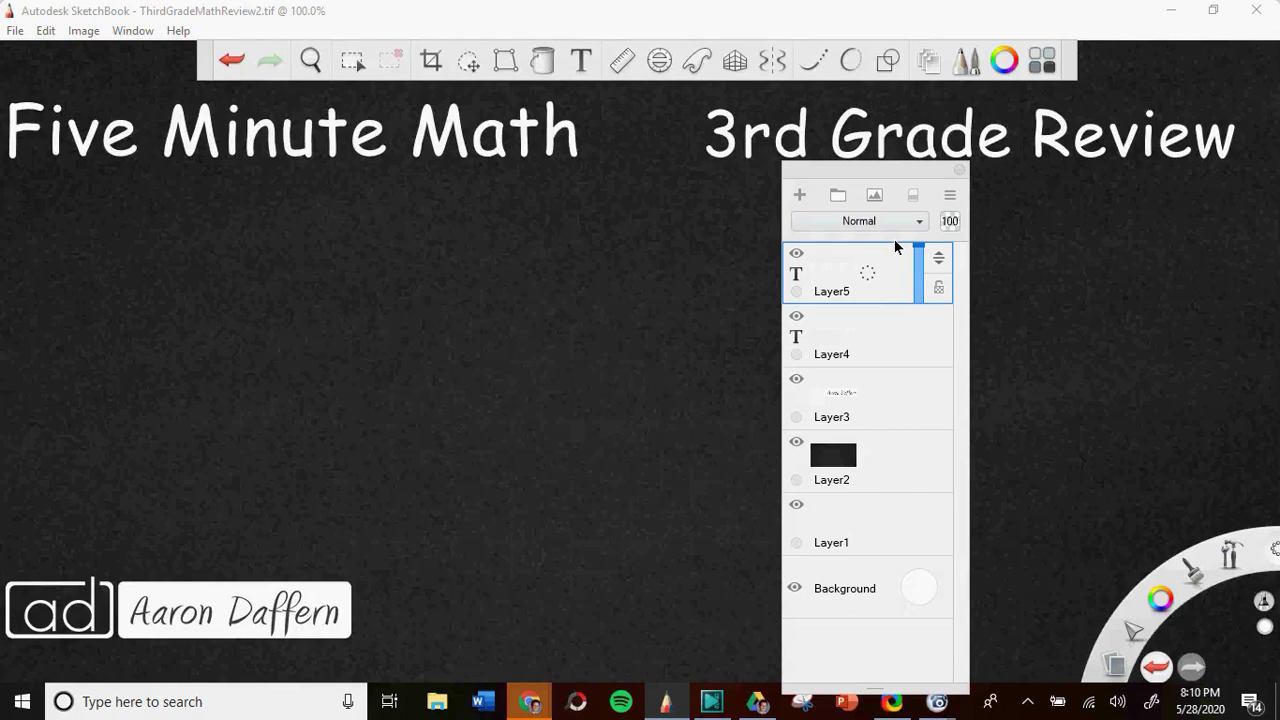
click(959, 172)
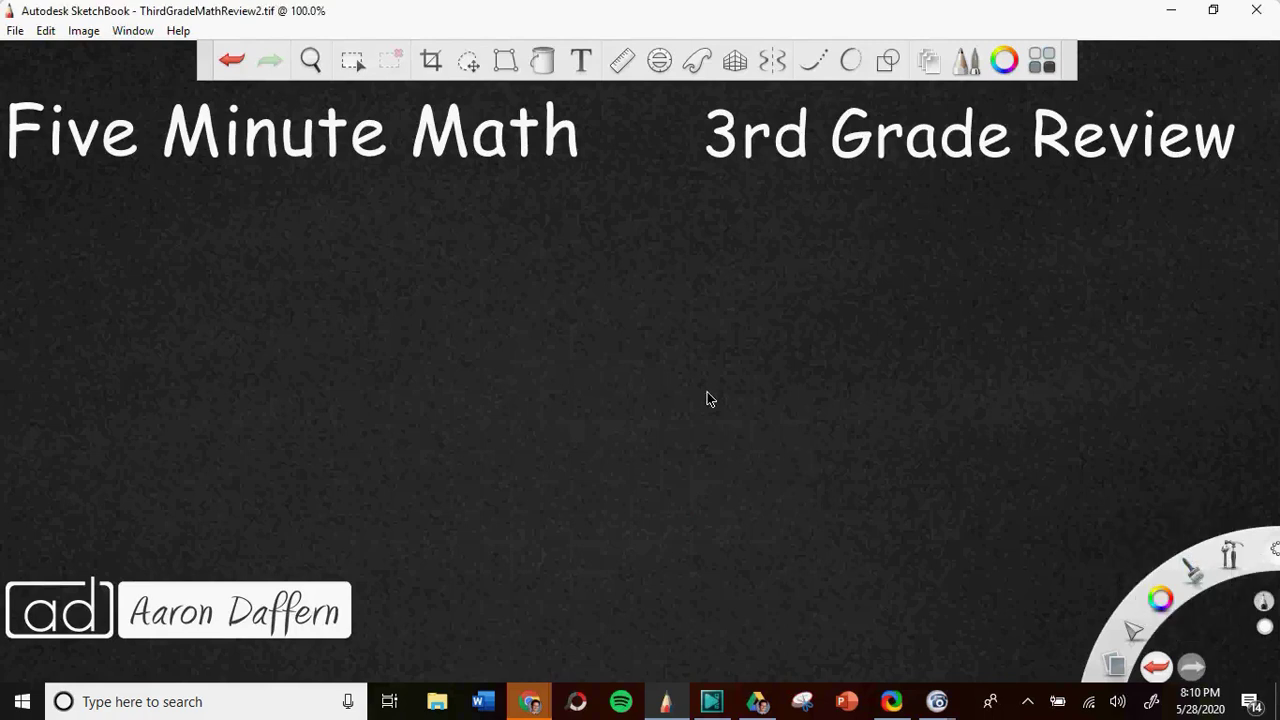
- Switch to the DIY Math Tutorial Videos presentation in Google Slides and show the "Screen recording program" slide
key(alt+Tab)
key(alt+Tab)
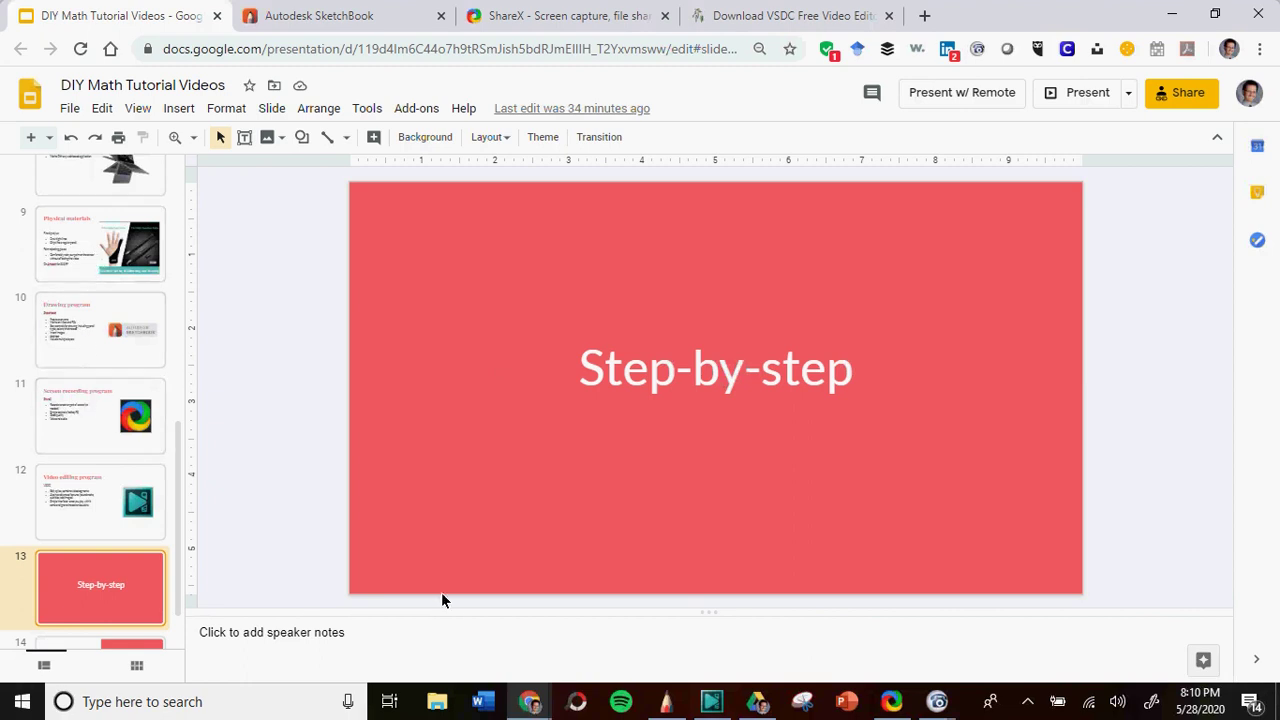
click(99, 437)
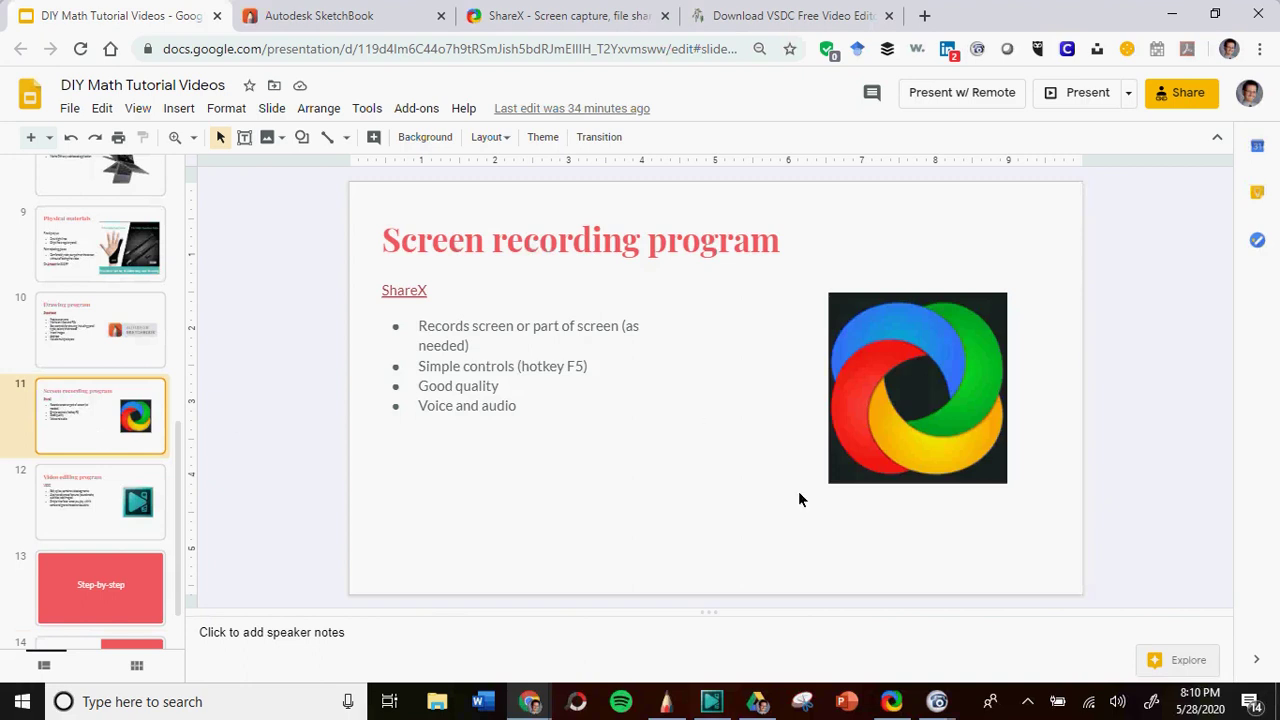
- Switch to ShareX, look over the capture options and open the hotkey settings
click(891, 701)
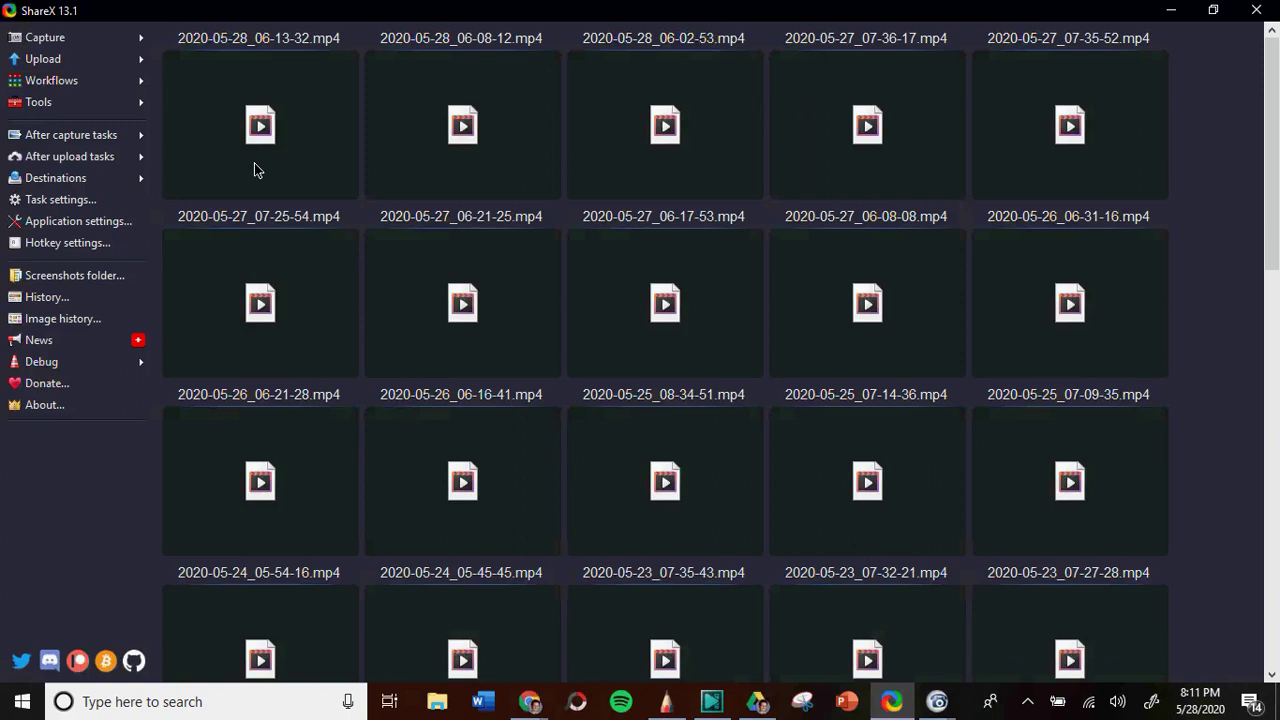
mouse_move(139, 46)
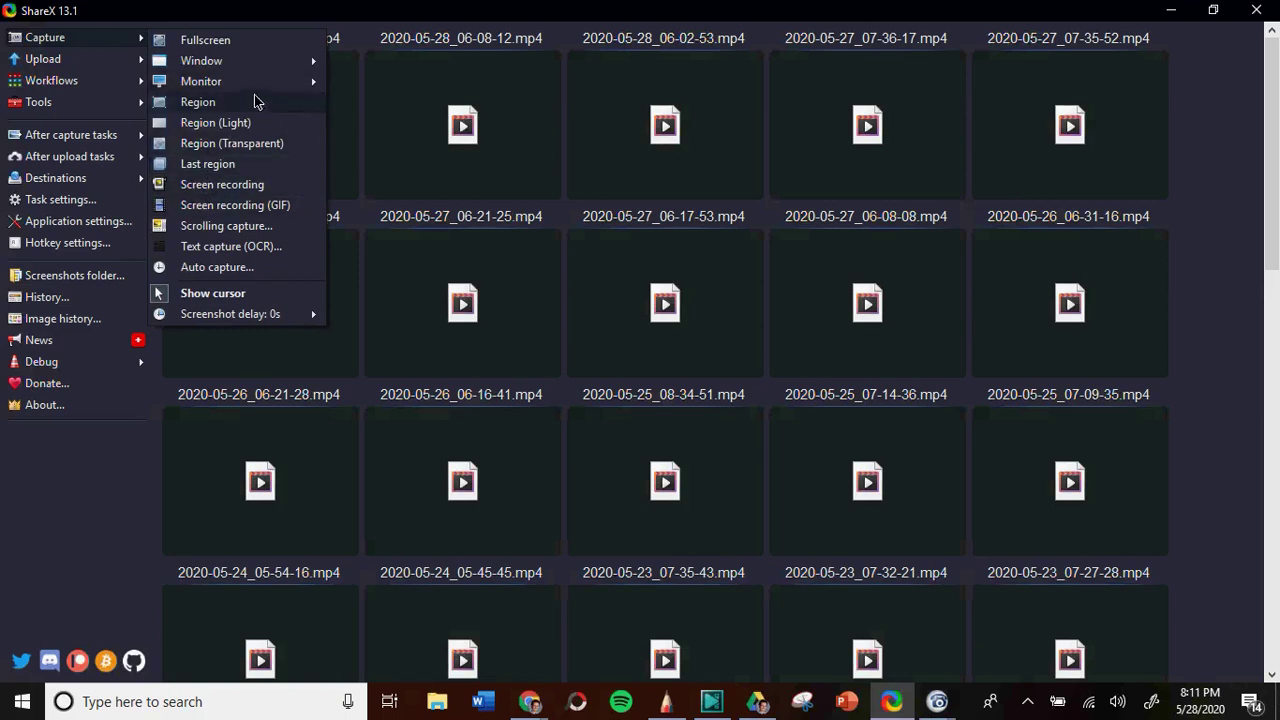
click(130, 428)
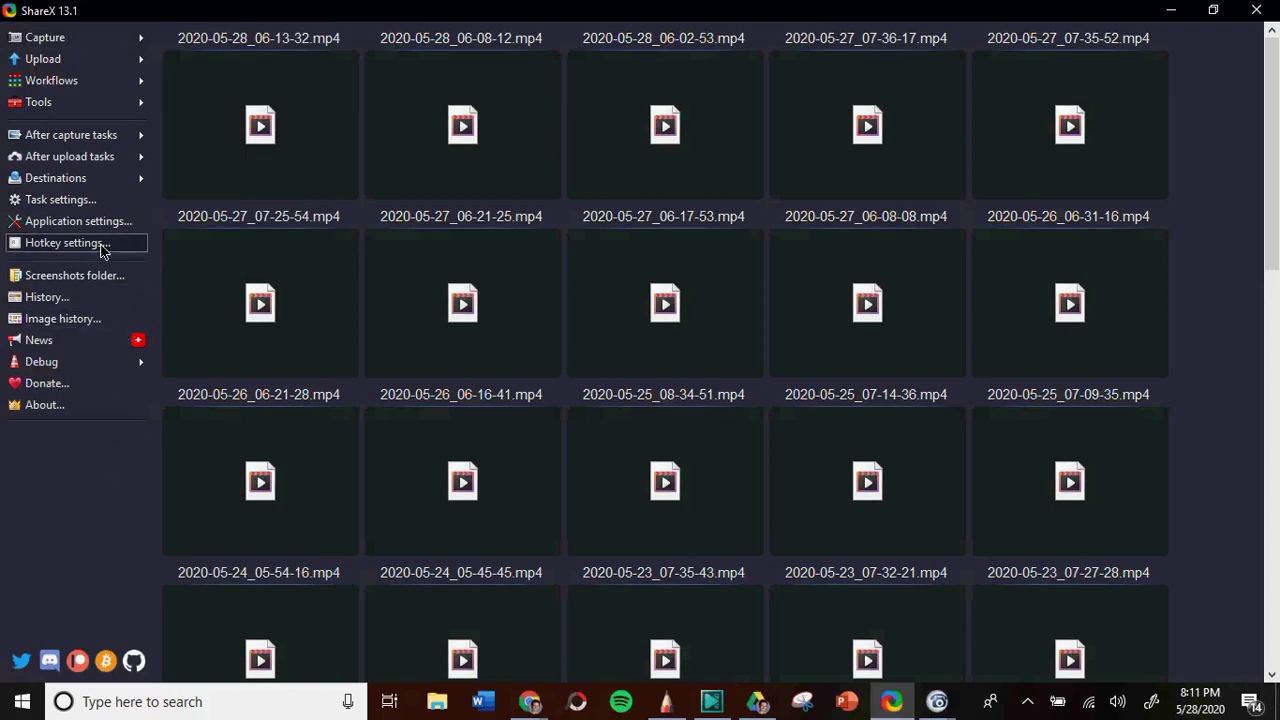
click(62, 243)
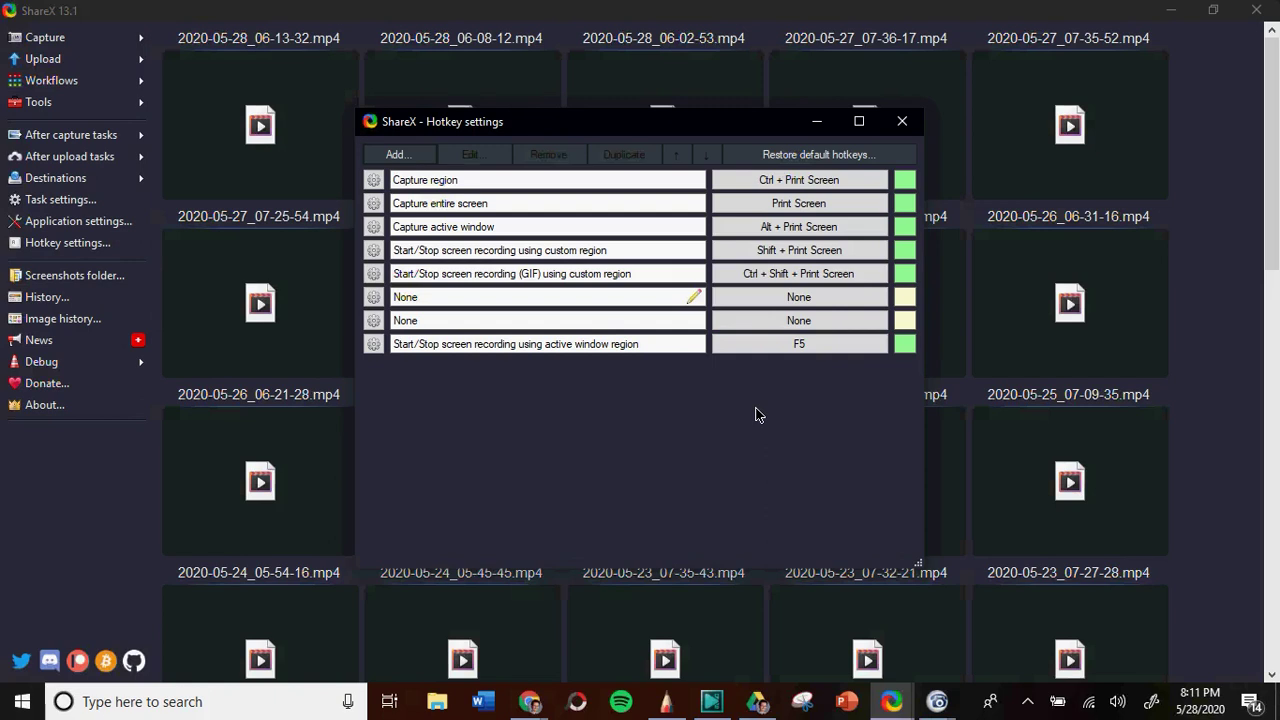
- Start a screen recording of the hotkey settings window and abort it
key(F5)
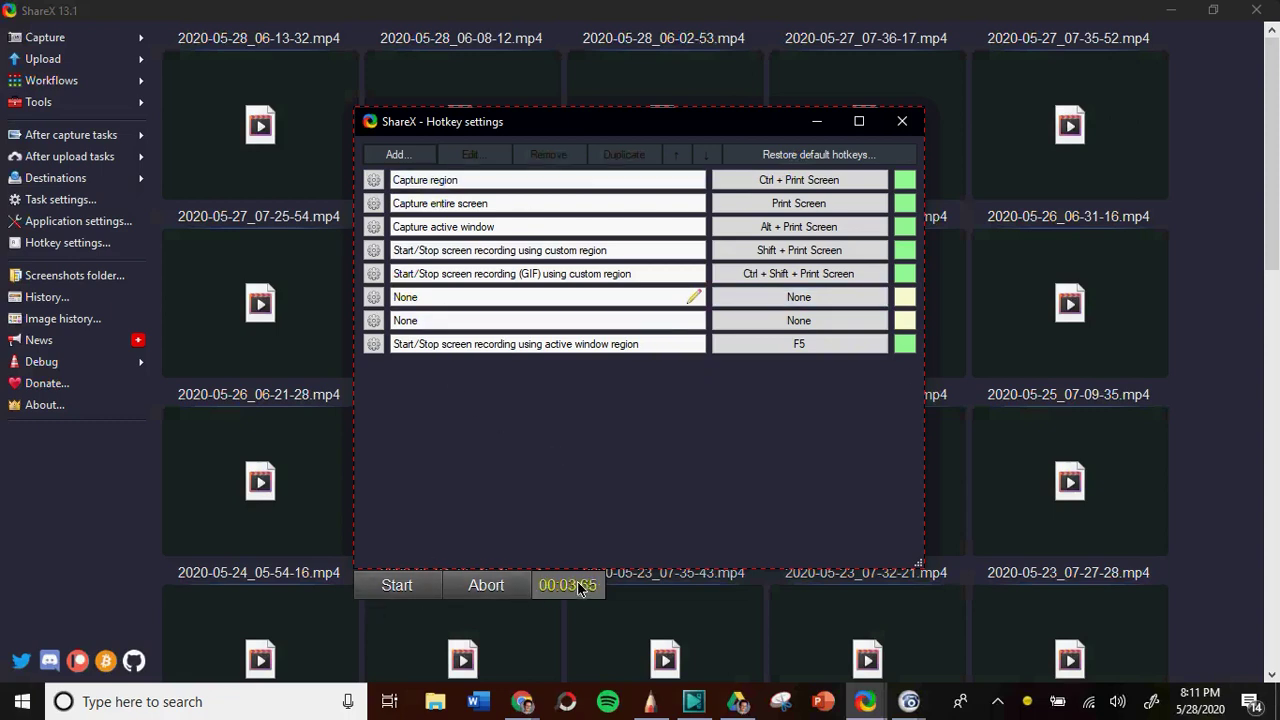
click(512, 587)
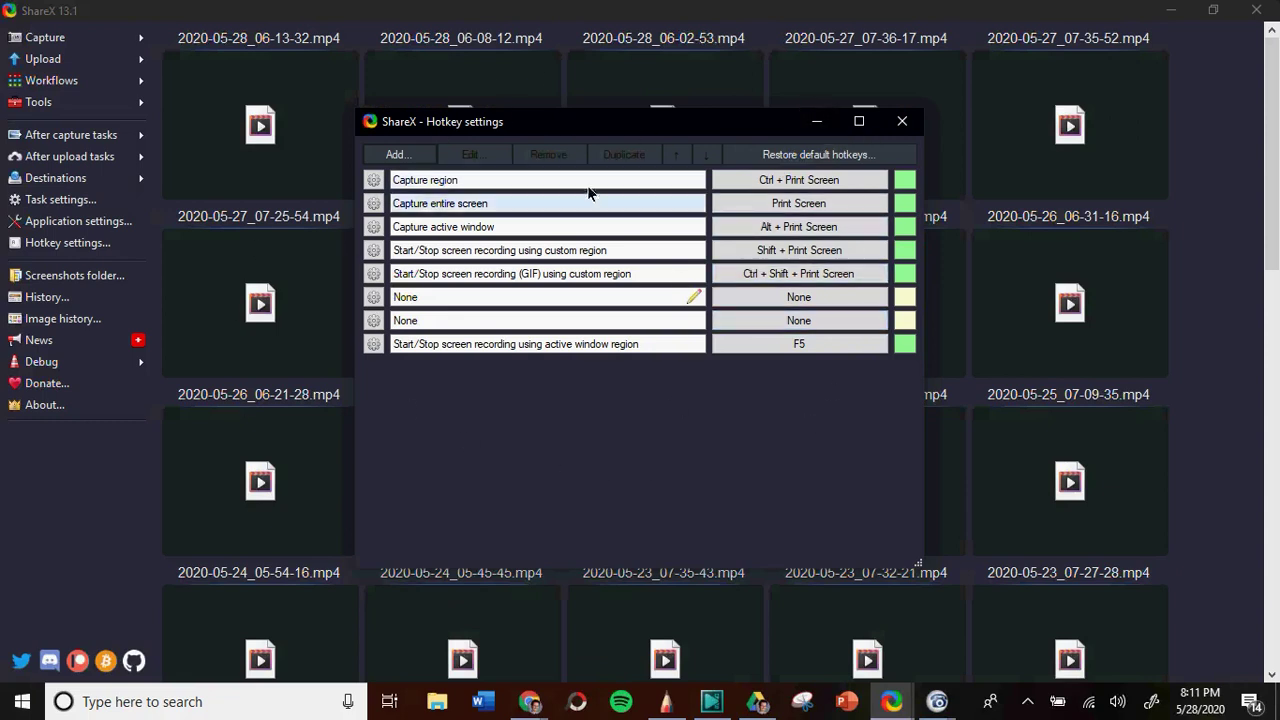
- Switch to Autodesk SketchBook, make a short screen recording of its window and stop the recording
click(688, 344)
key(alt+Tab)
key(Tab)
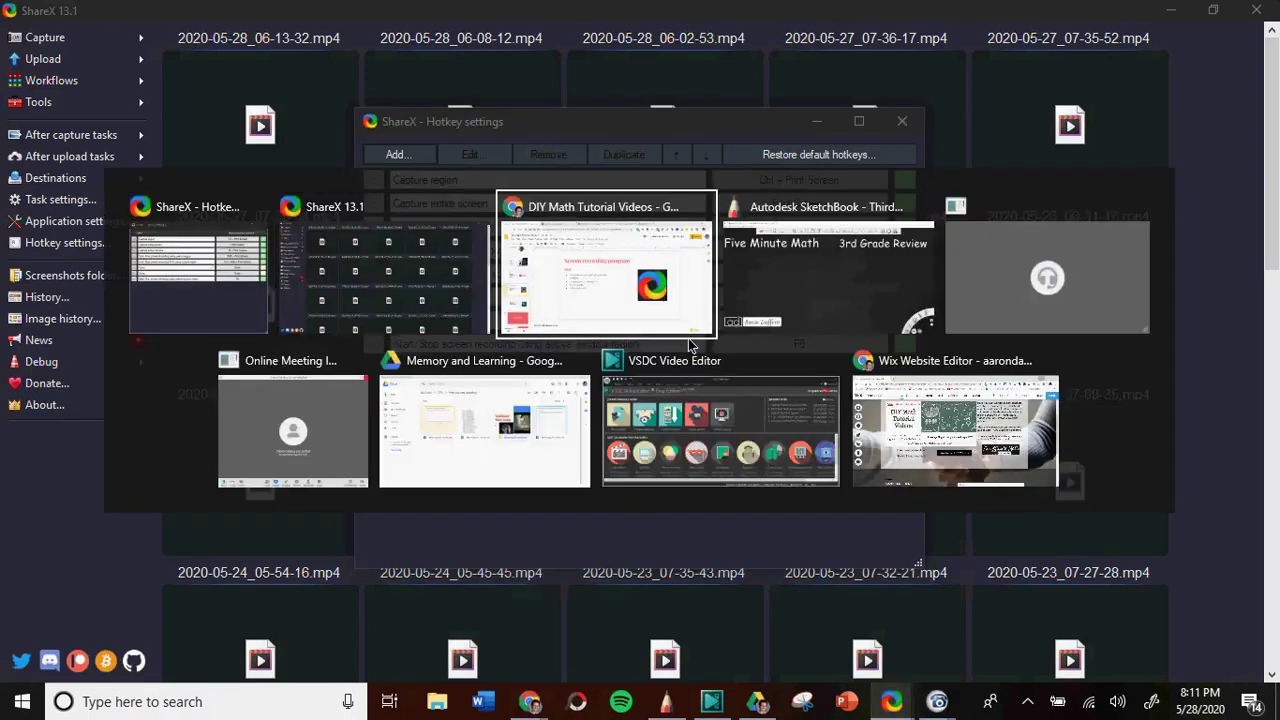
key(Tab)
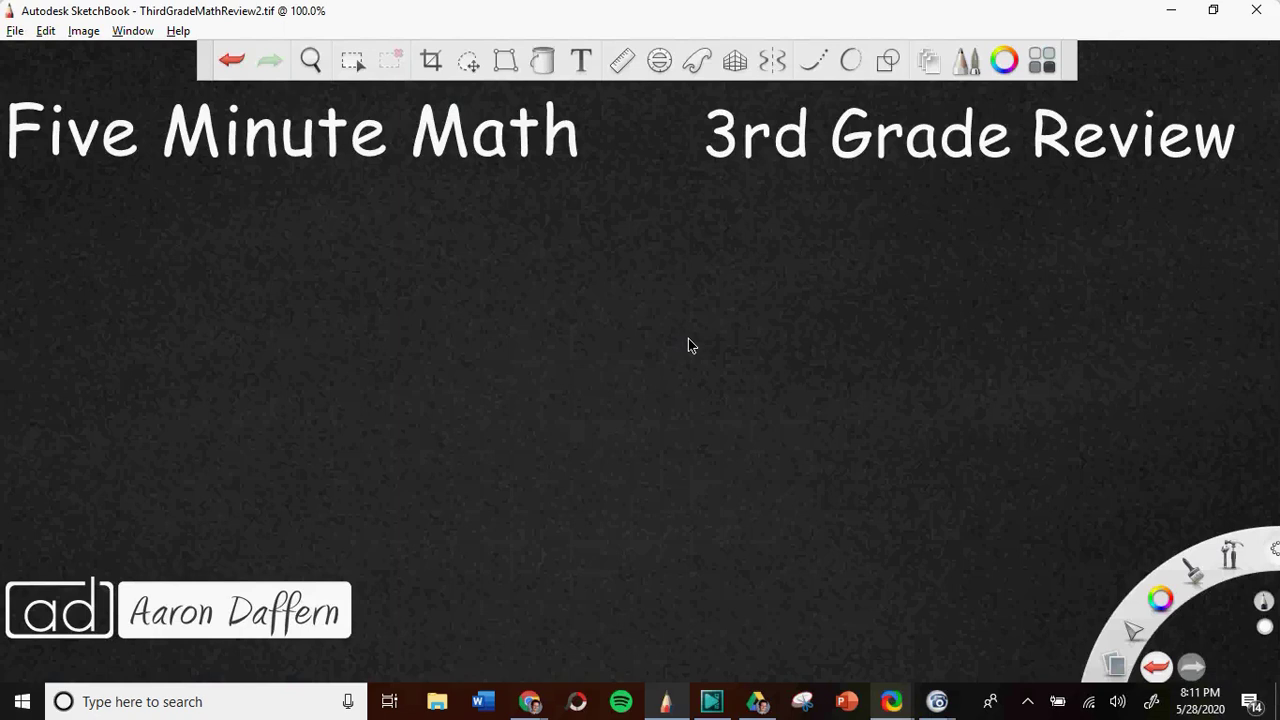
key(shift+Print)
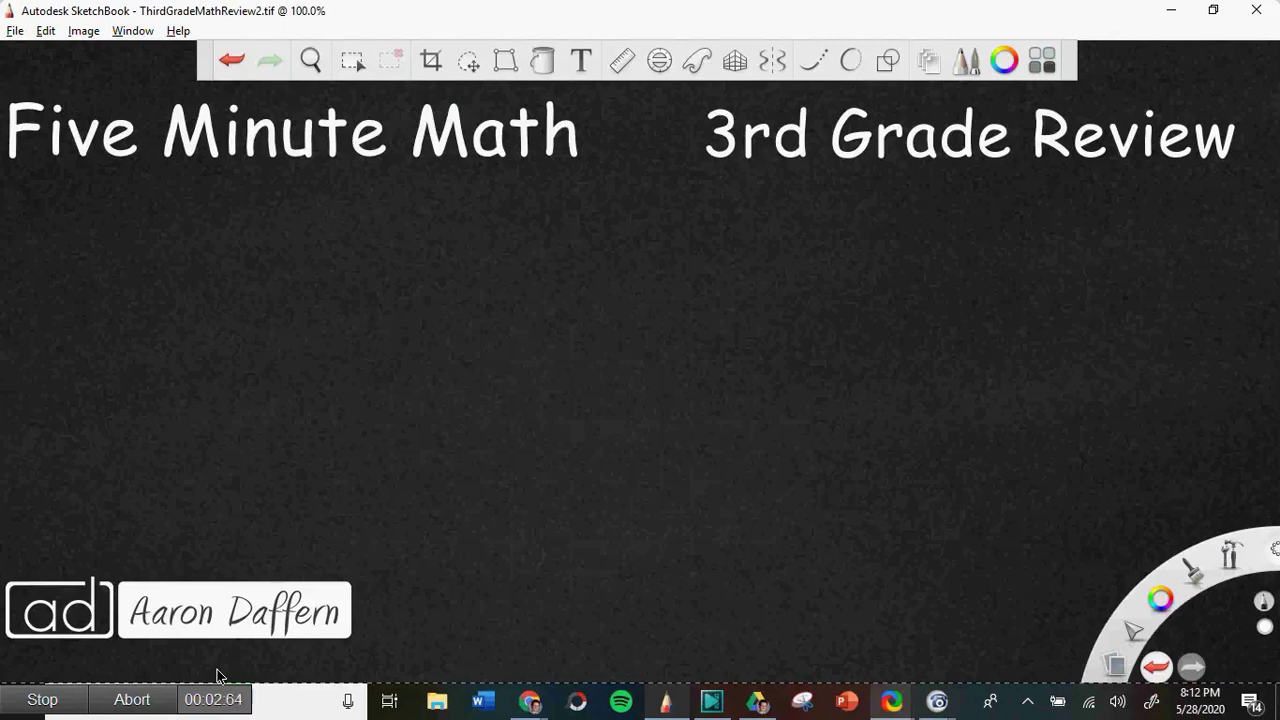
click(35, 704)
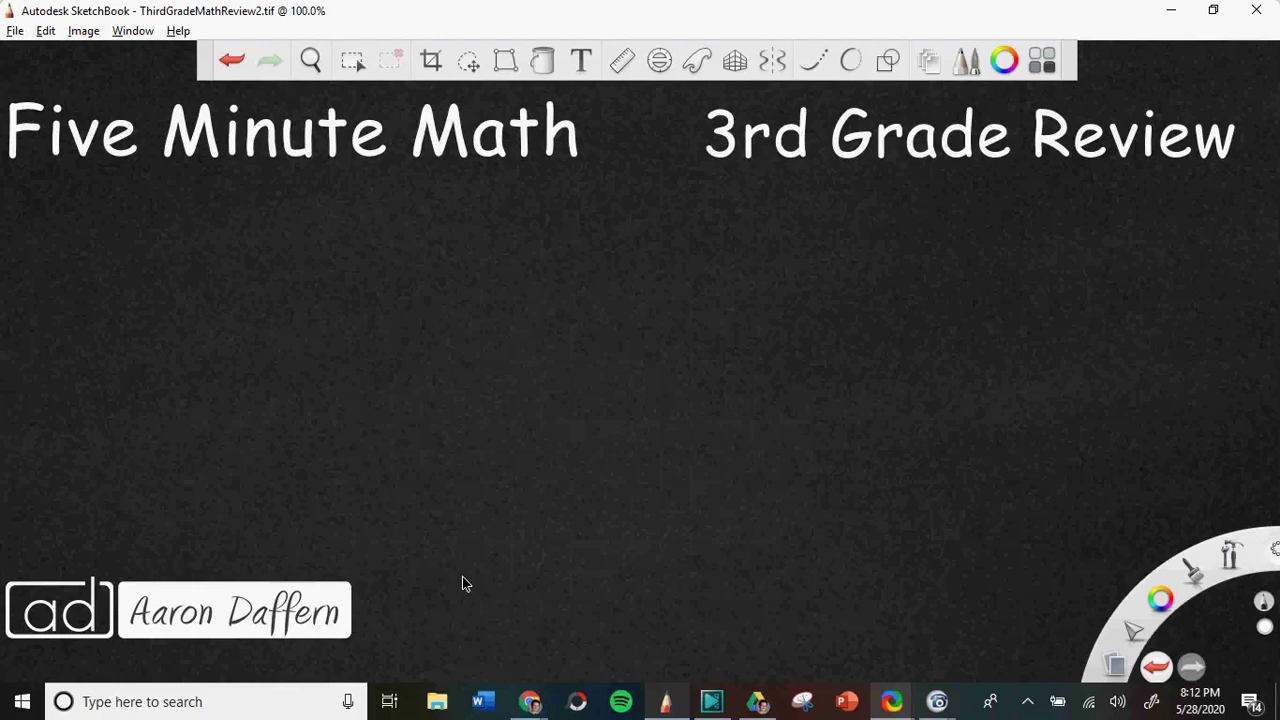
- Switch back to ShareX, check the hotkey for recording the active window region and close the hotkey settings
key(alt+Tab)
key(alt+Tab)
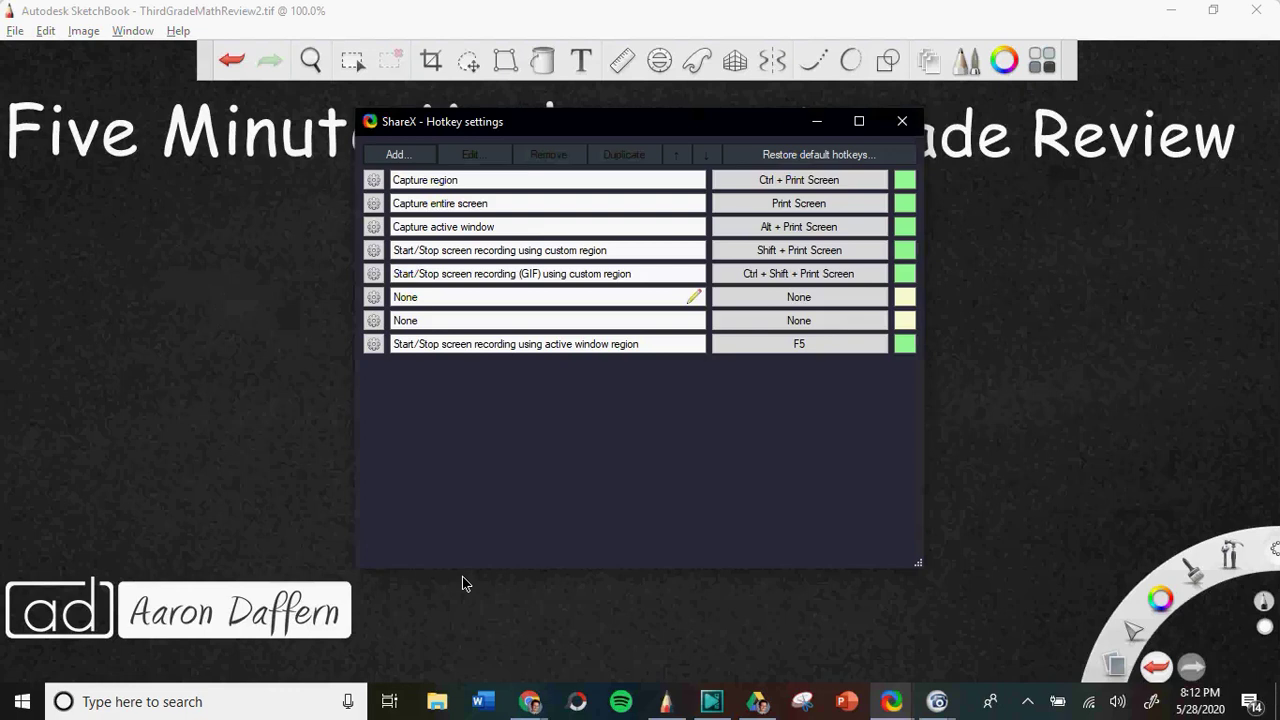
key(alt+Tab)
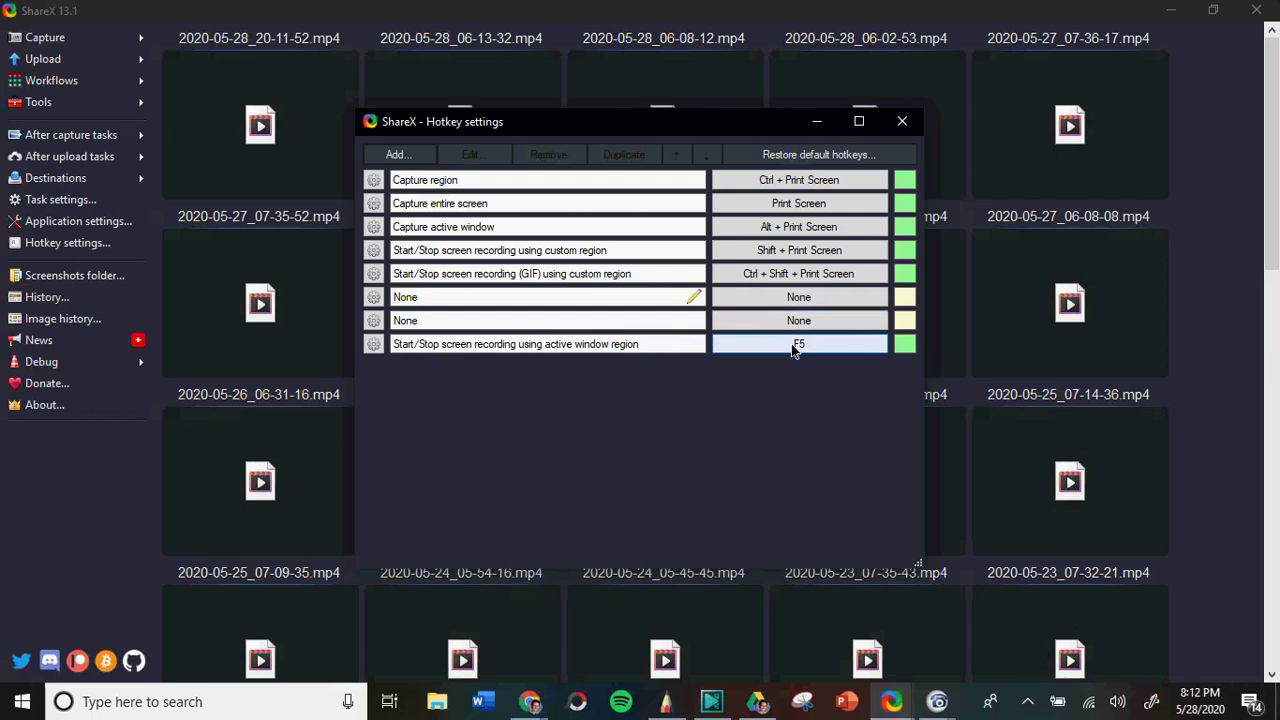
click(902, 122)
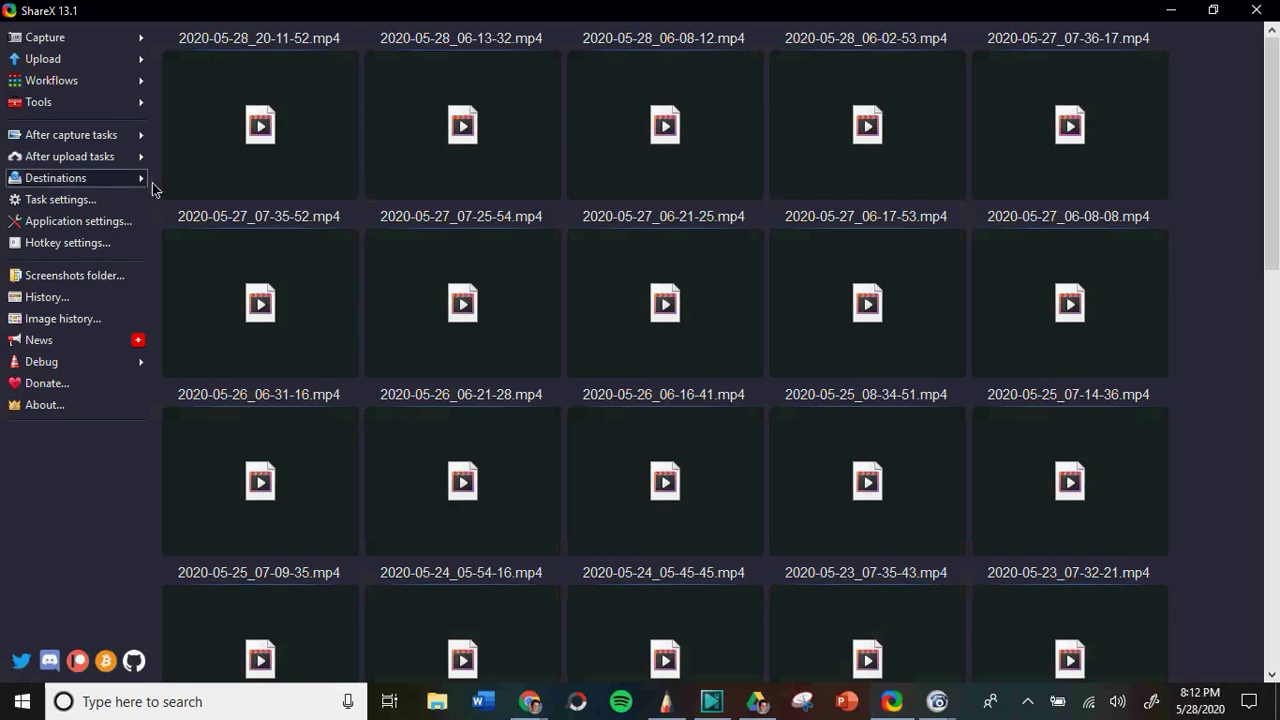
- Review the general task settings and the Theme, Integration and Paths sections of the application settings
click(62, 201)
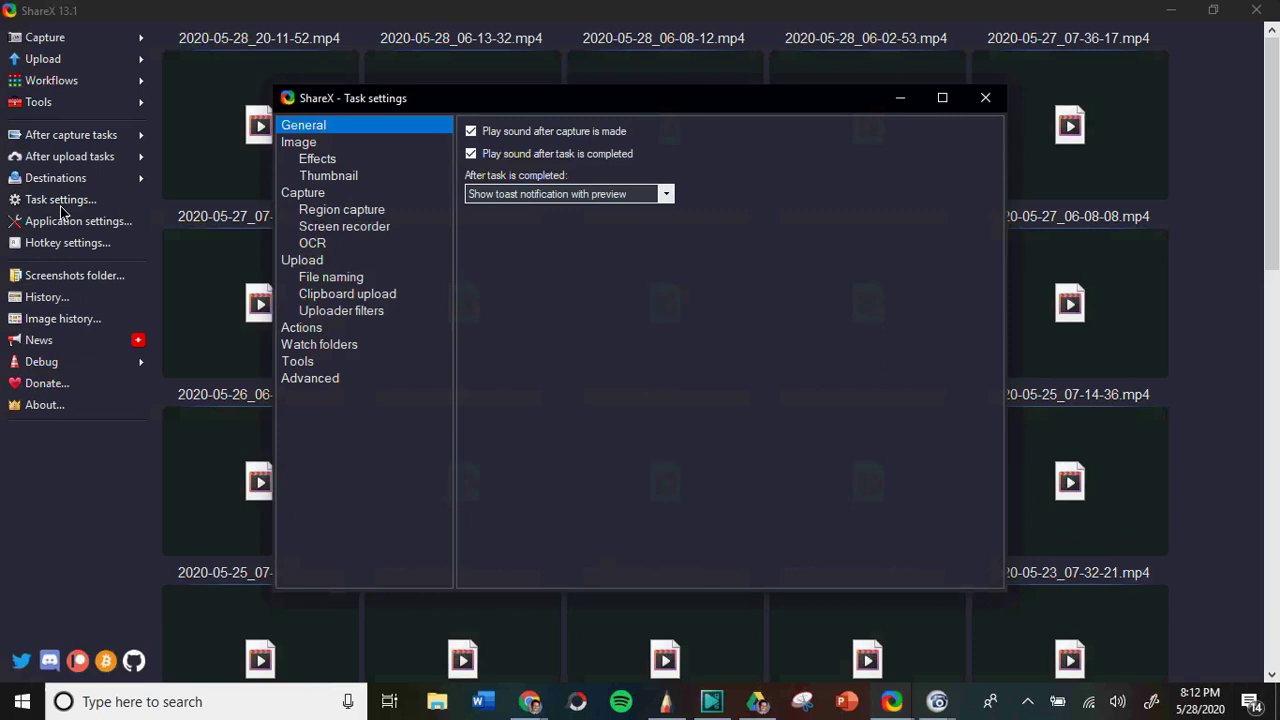
click(985, 97)
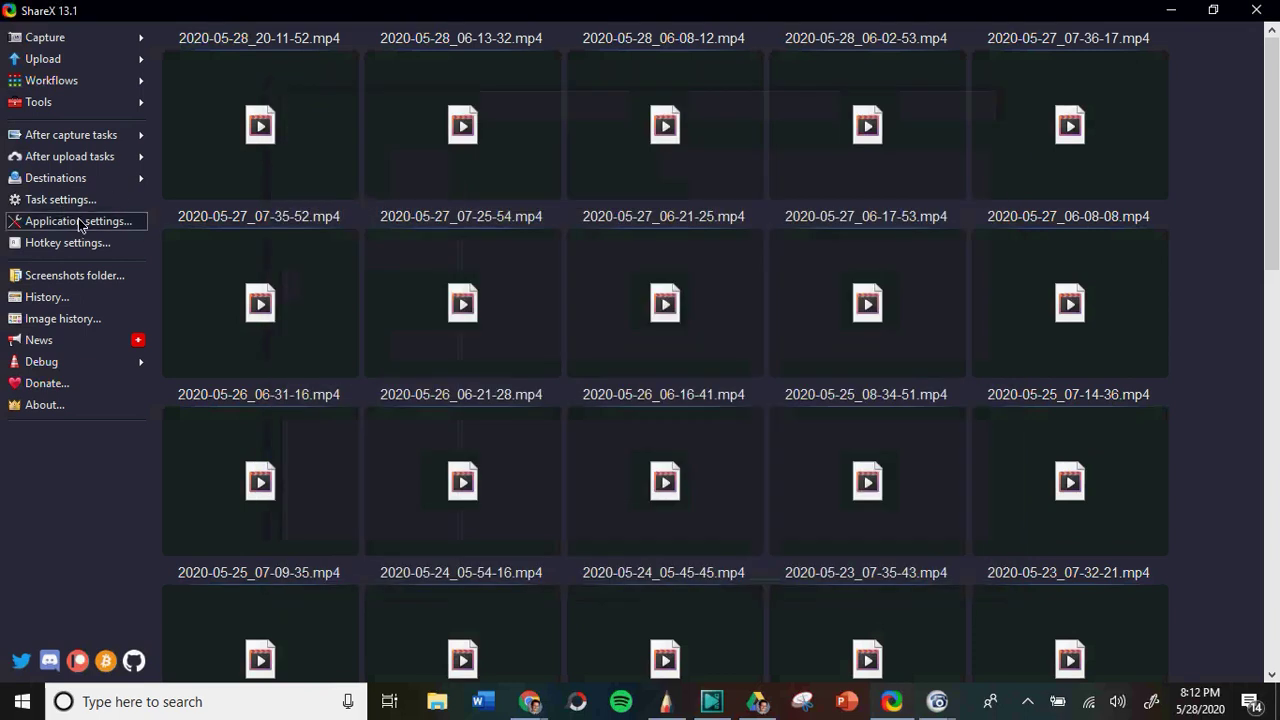
click(82, 224)
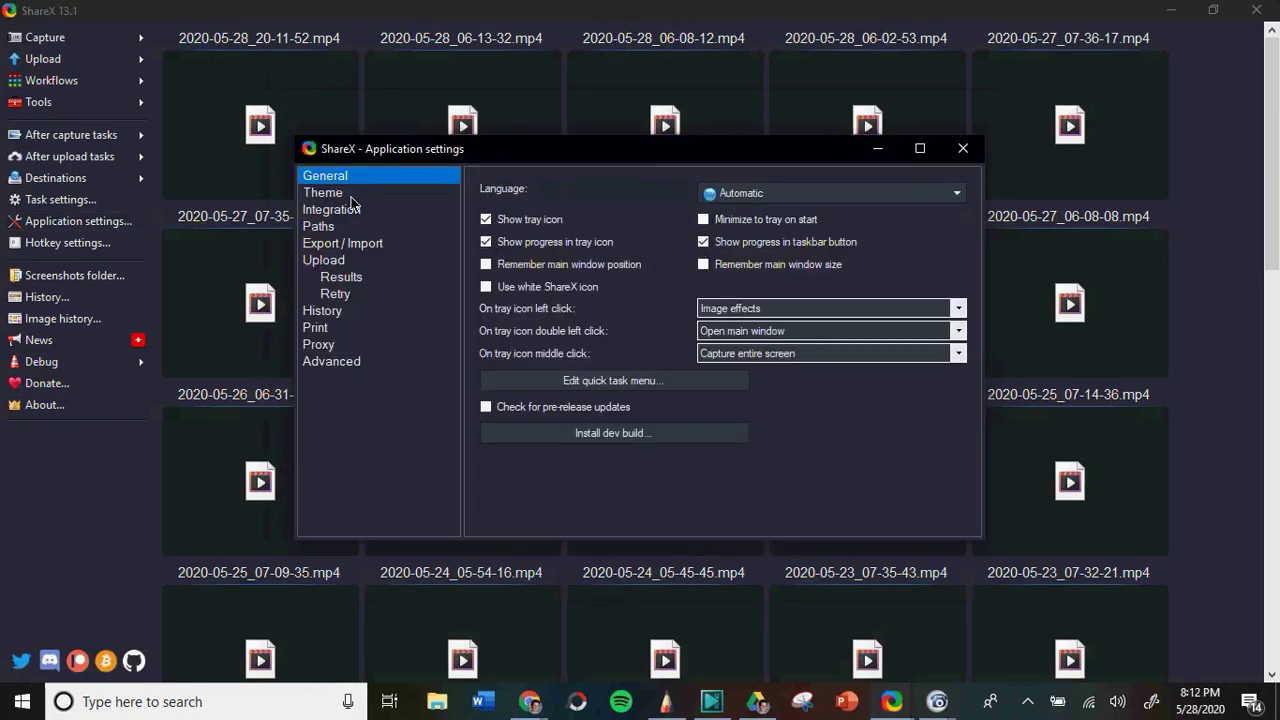
click(350, 196)
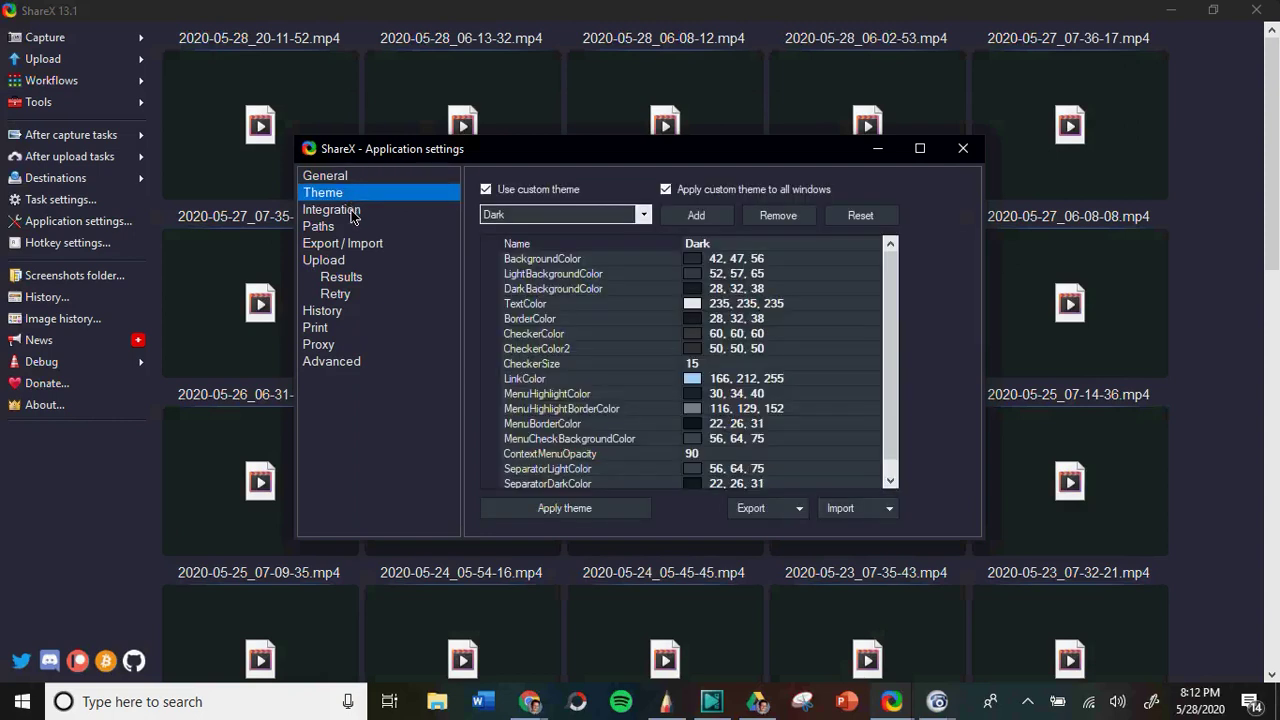
click(350, 212)
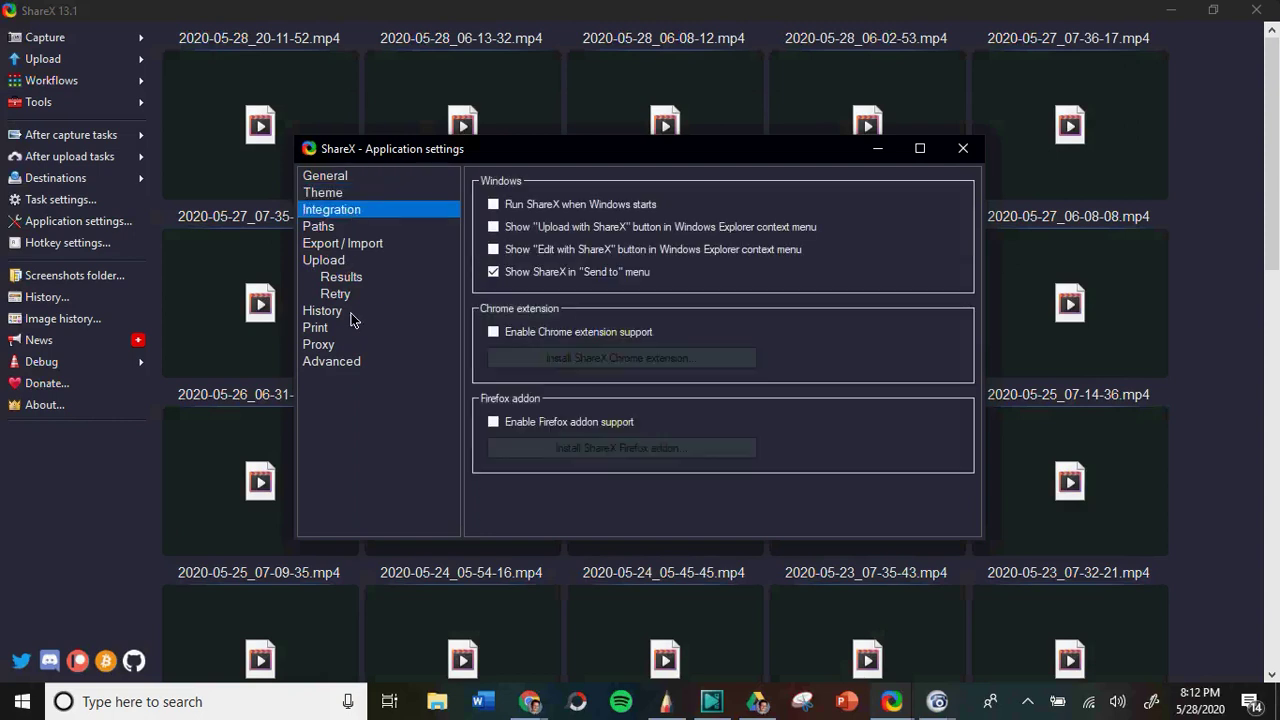
click(366, 230)
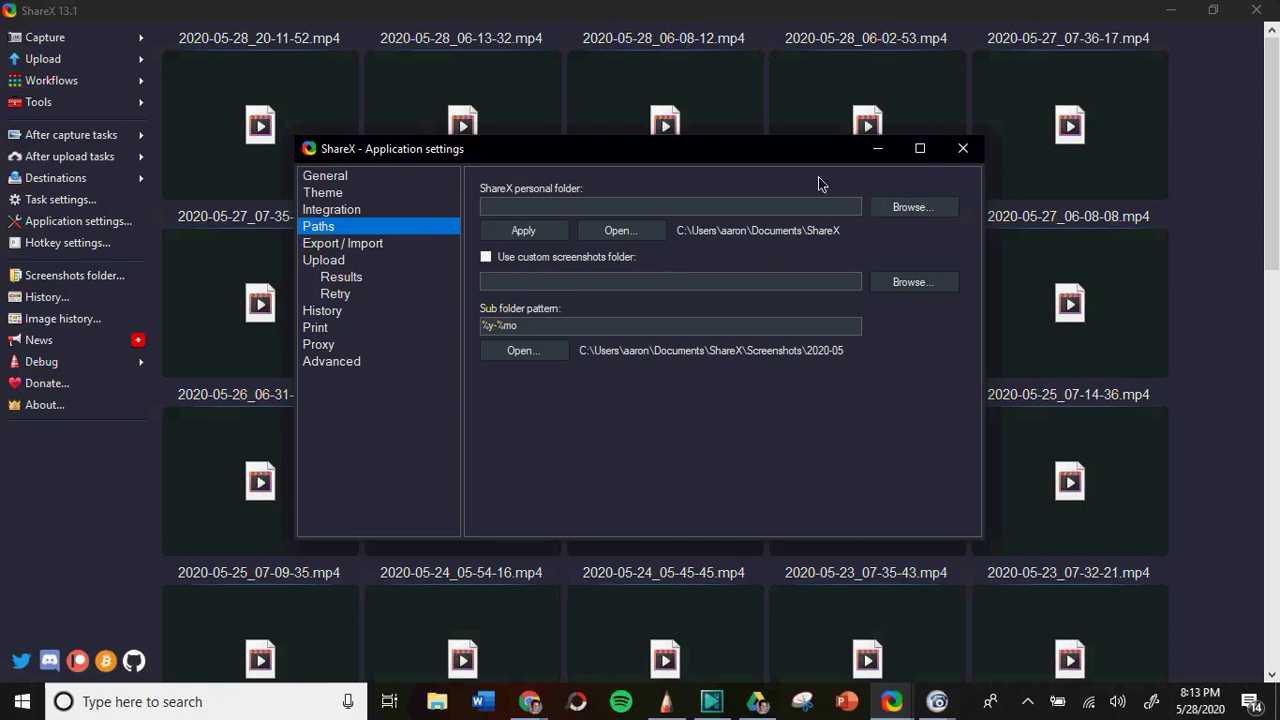
click(962, 149)
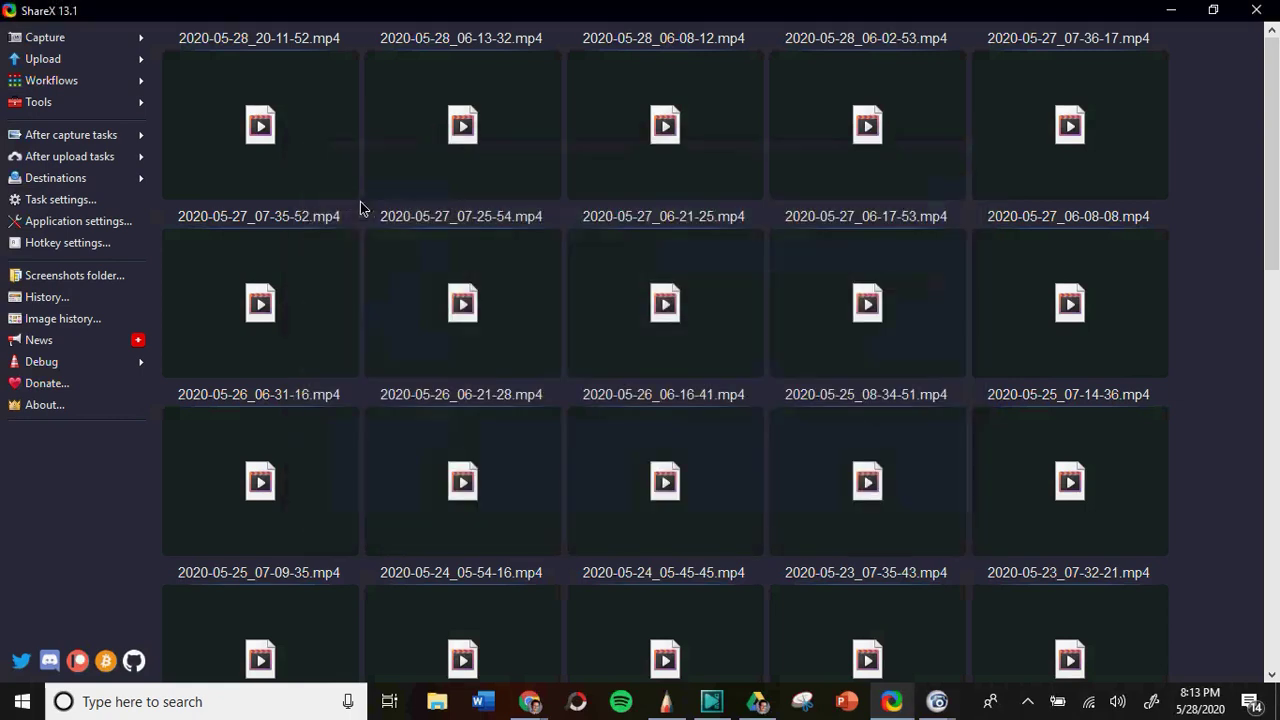
- Look over the upload destinations and view the folder where the screen recordings are saved
click(72, 183)
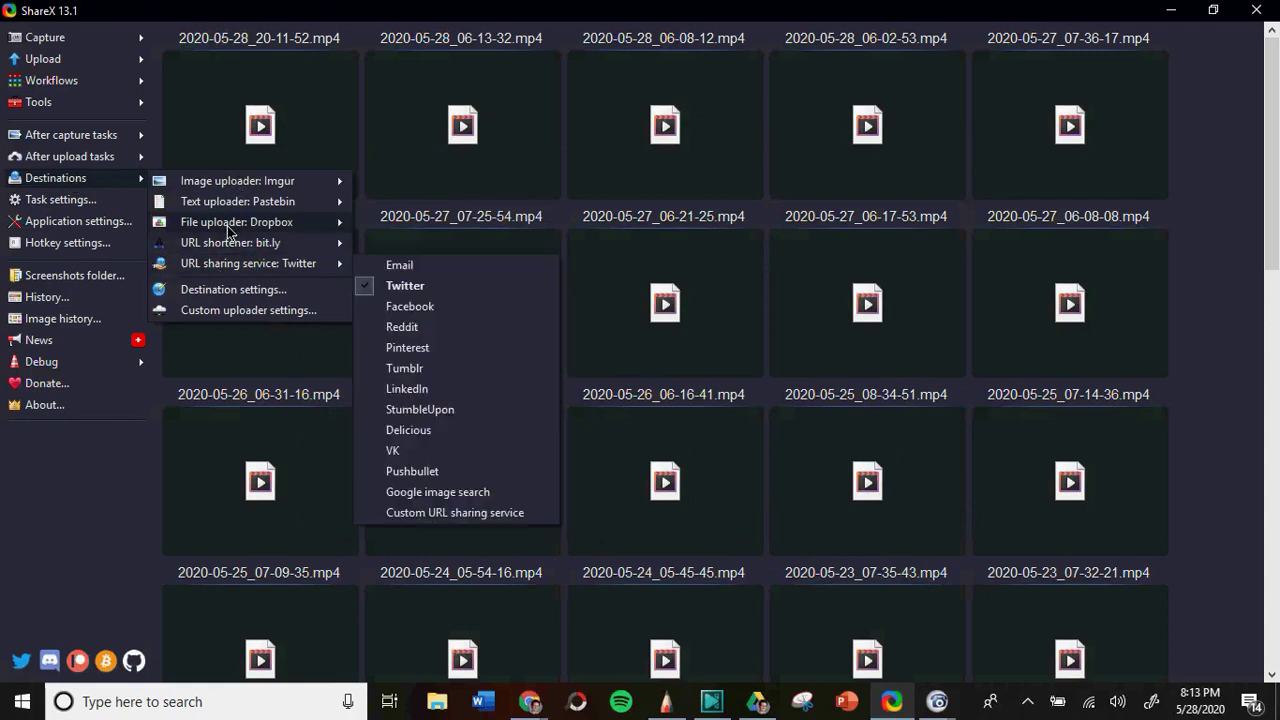
click(110, 452)
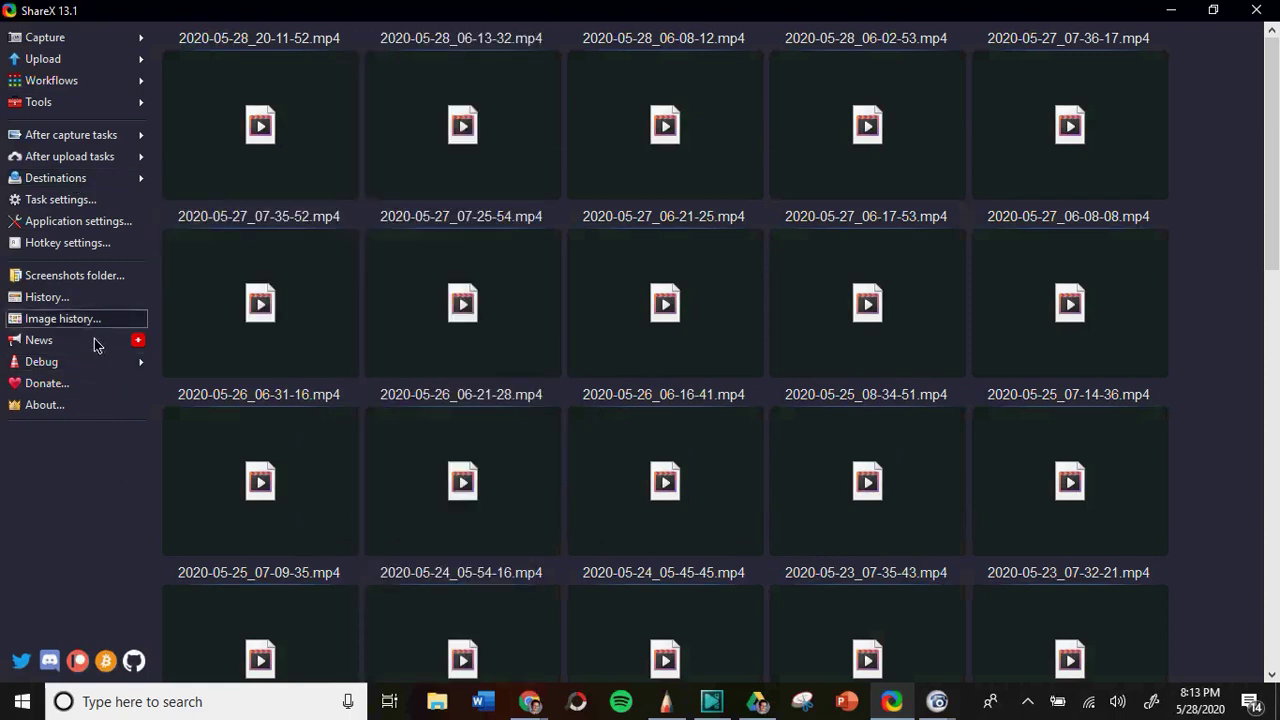
click(84, 280)
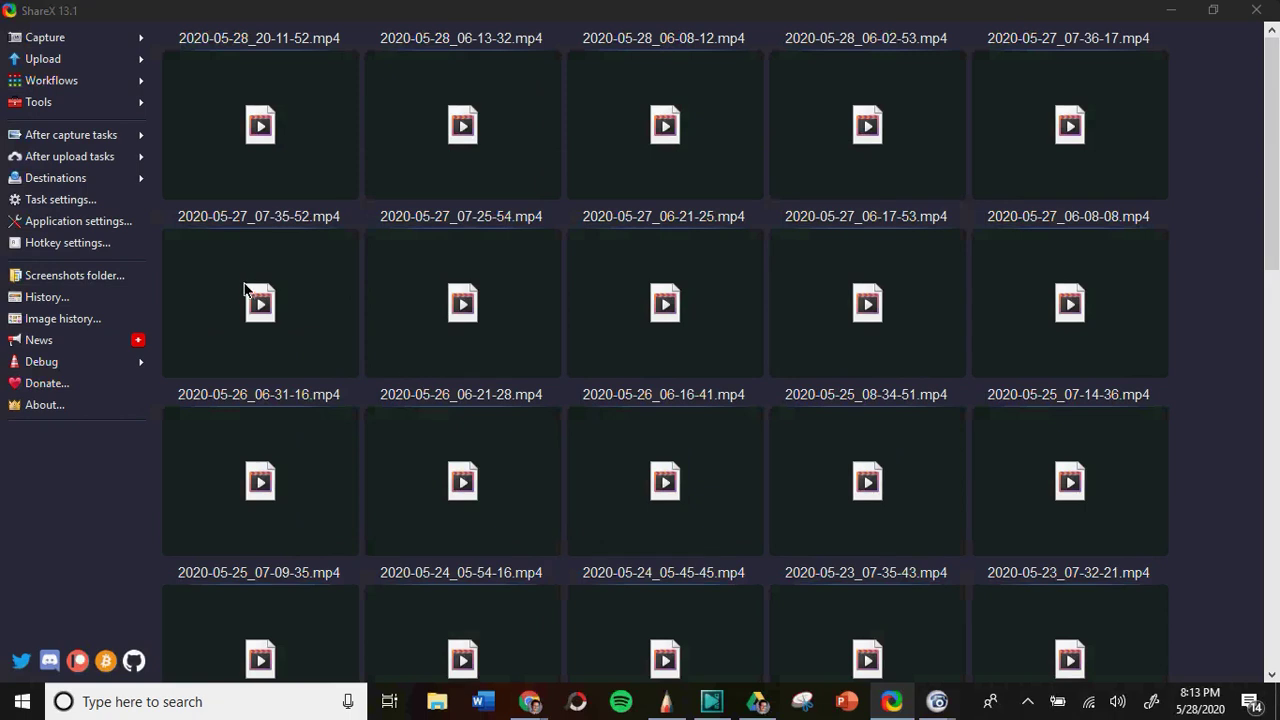
click(110, 278)
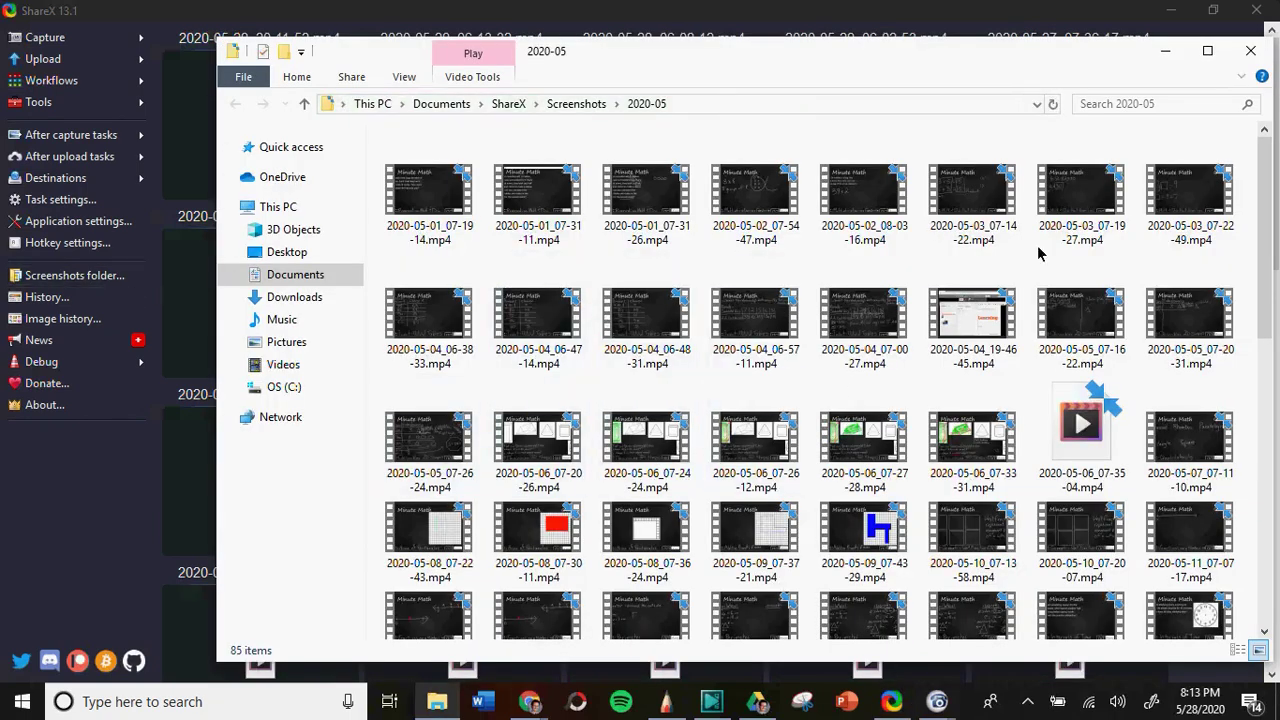
drag(970, 68, 839, 54)
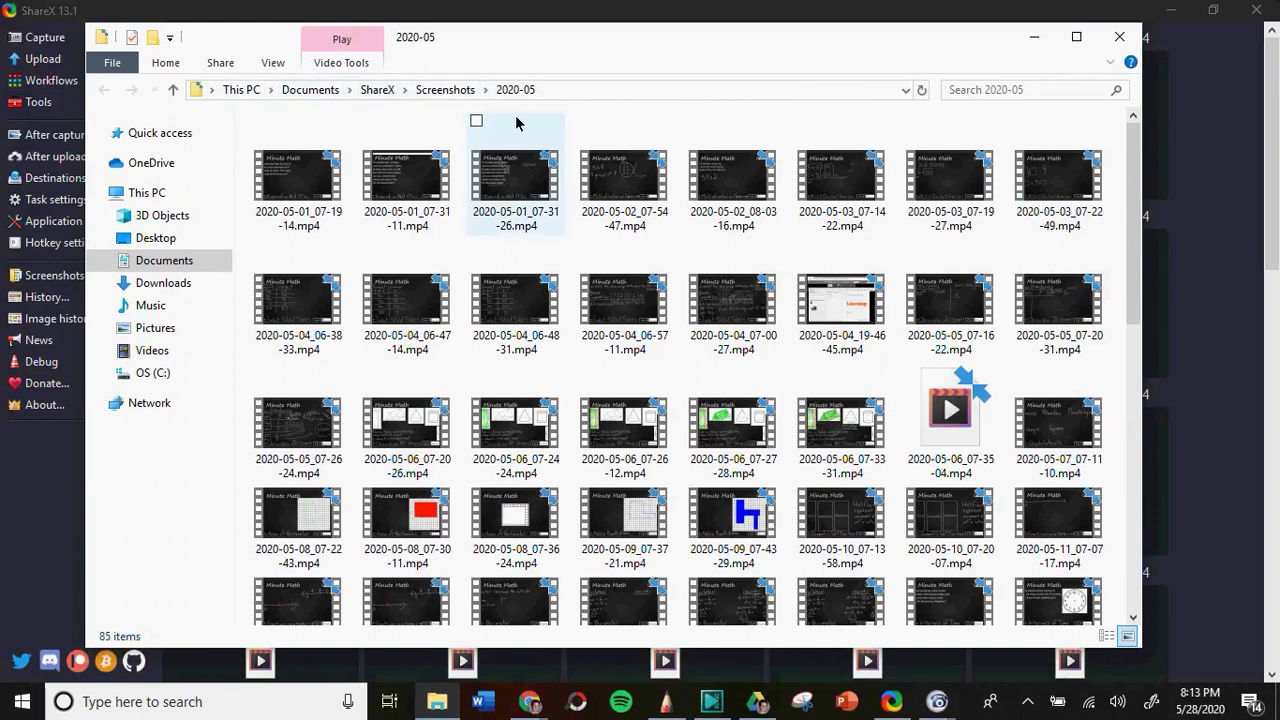
click(1119, 40)
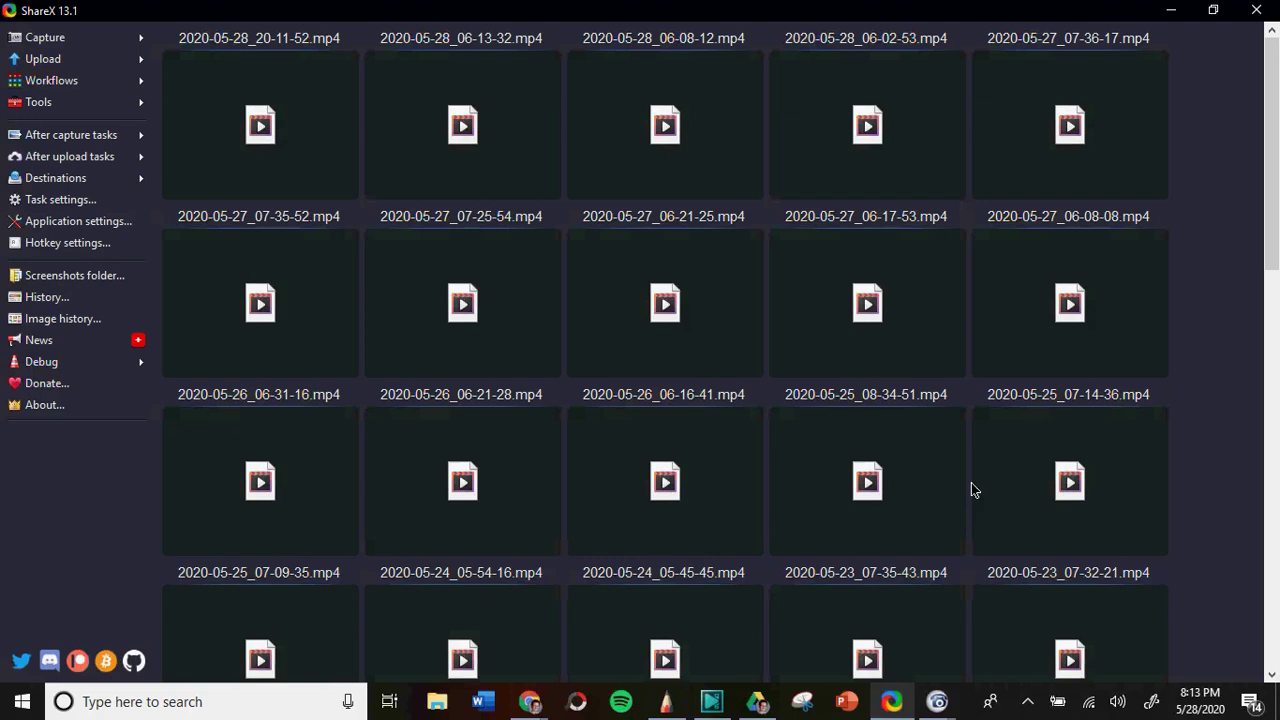
- Switch to VSDC Video Editor and create a blank project titled Sample at 1280x720 and 30 fps
click(710, 704)
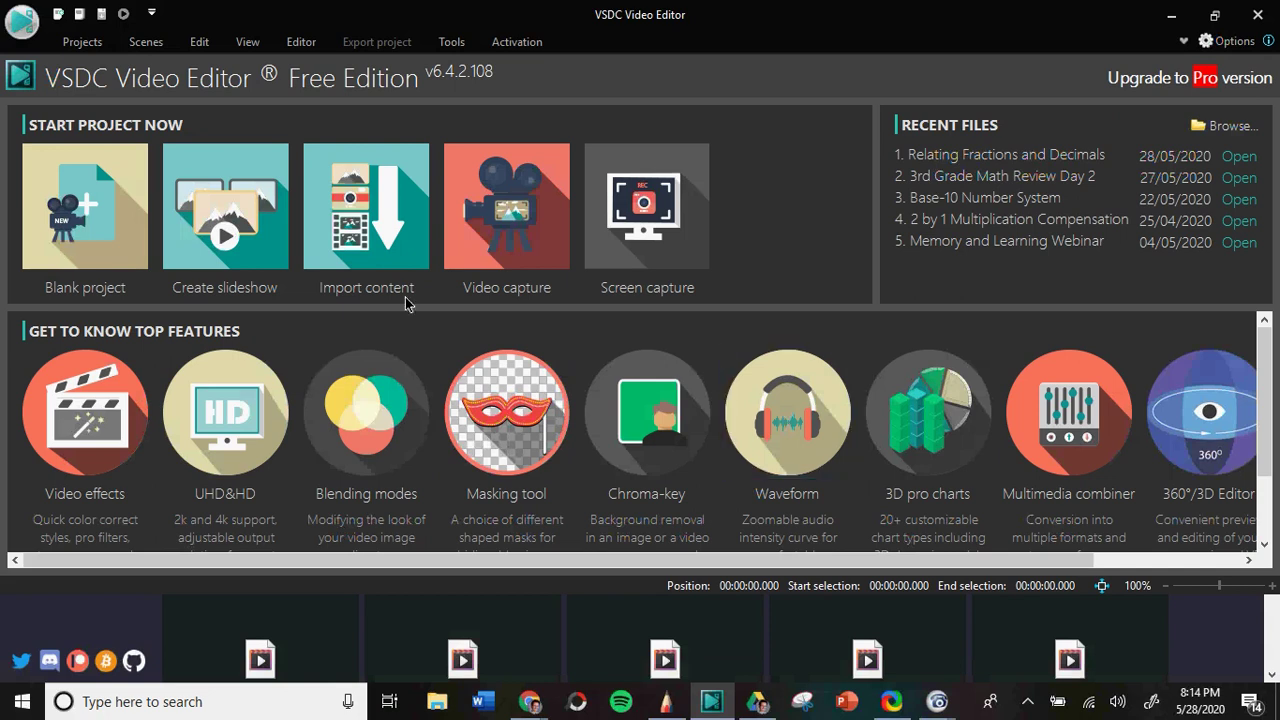
click(85, 193)
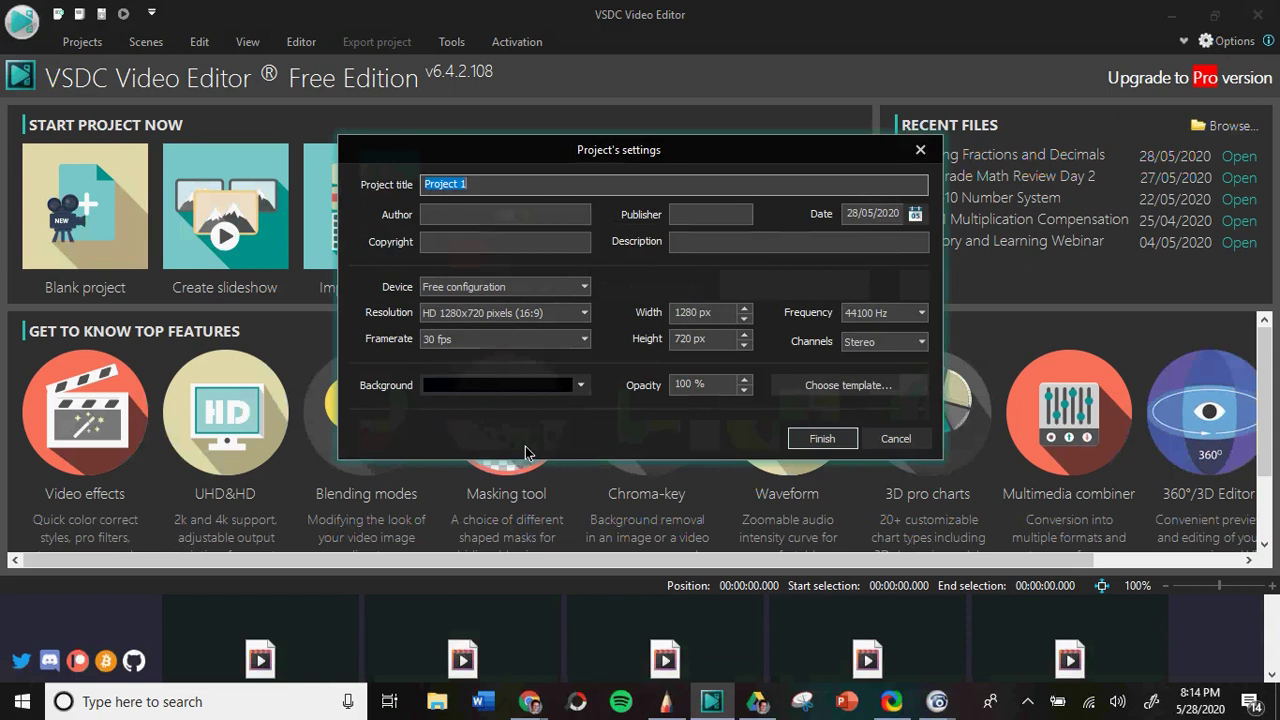
text(Sample)
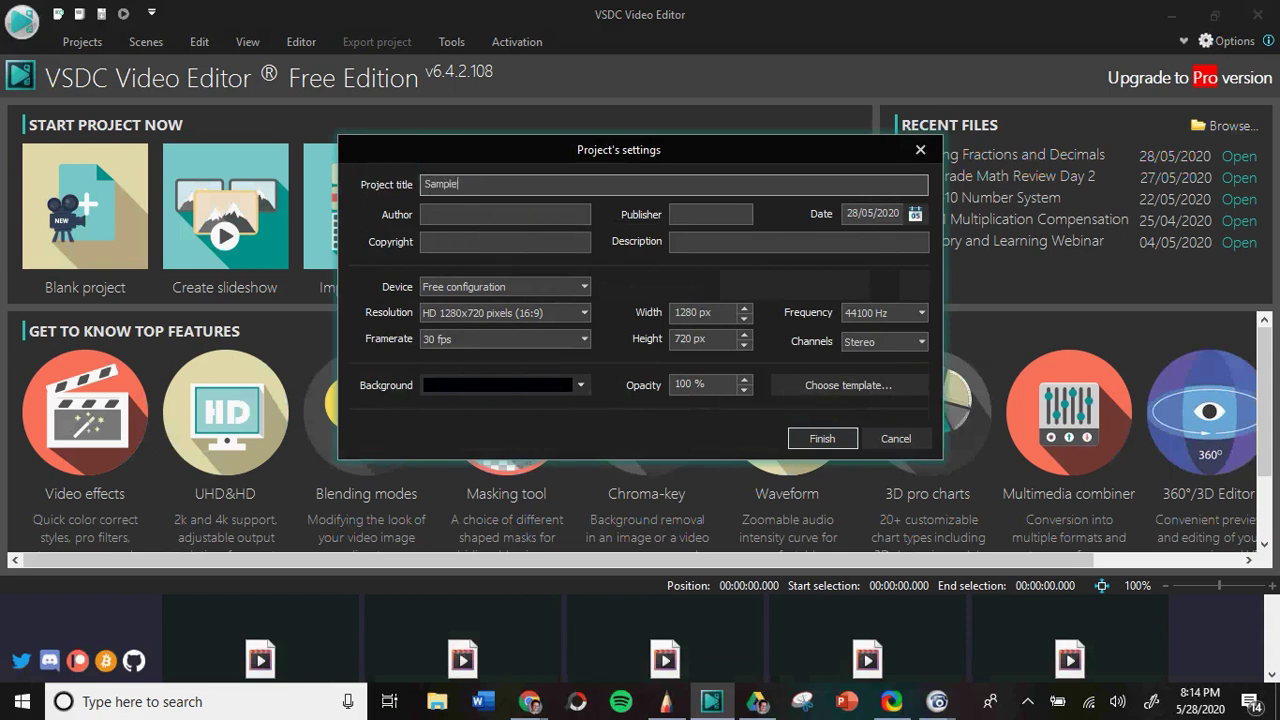
click(822, 439)
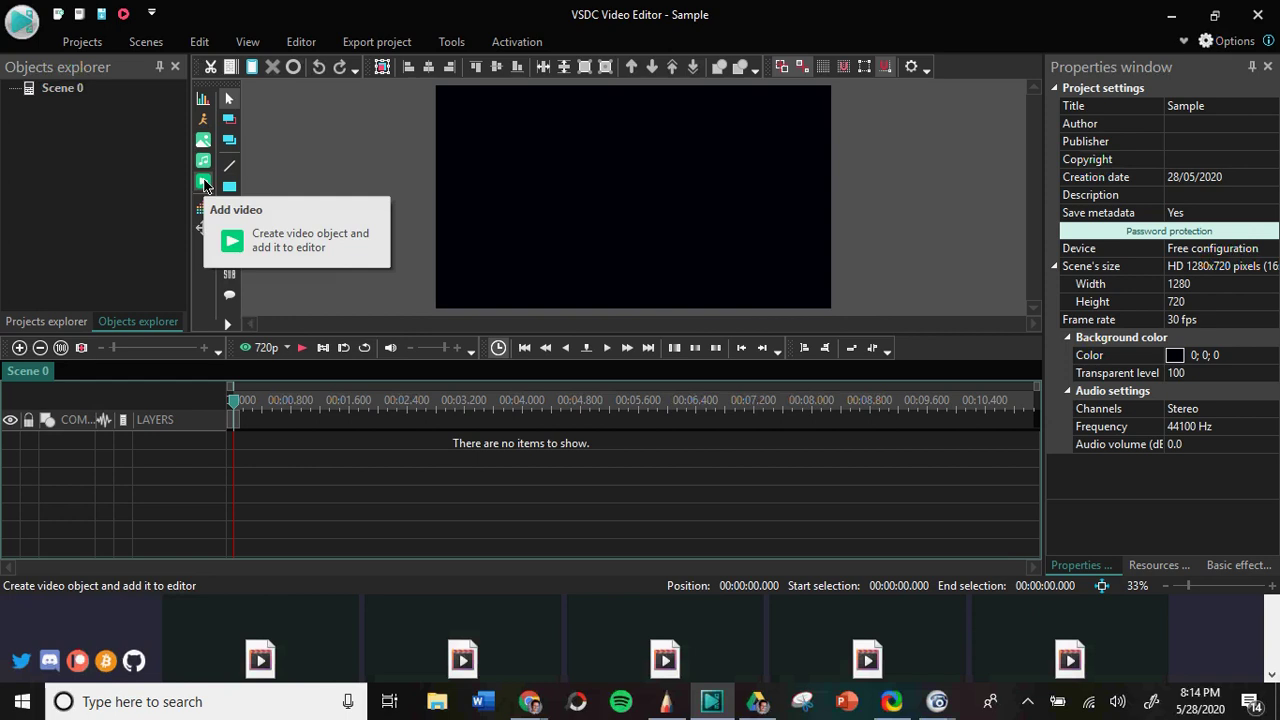
- Start adding a video object and browse to the Videos folder in the file chooser
click(299, 42)
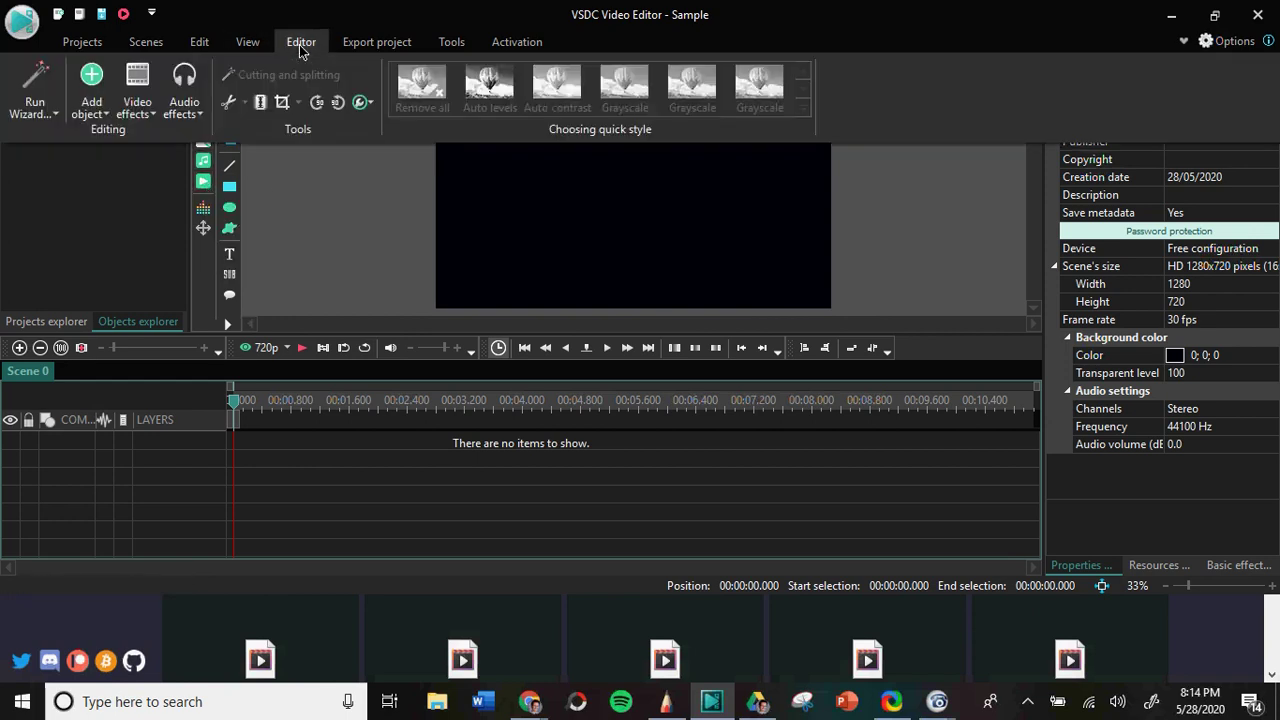
click(106, 110)
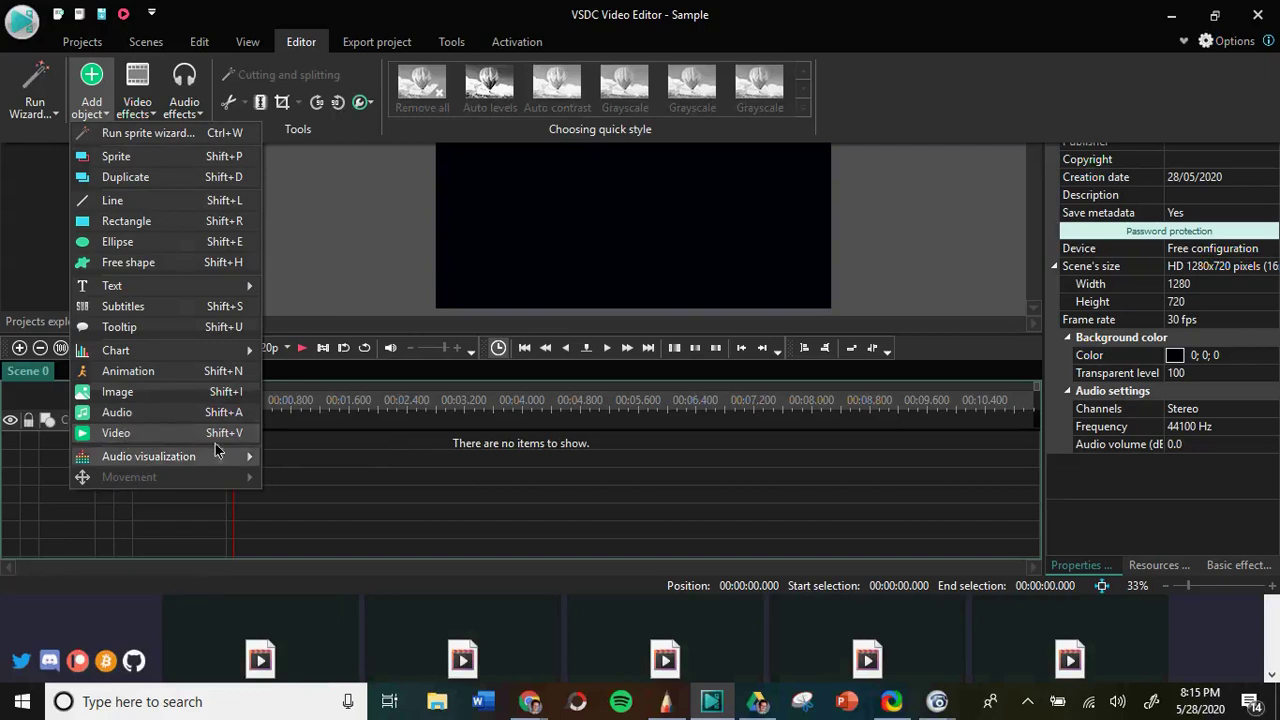
click(409, 445)
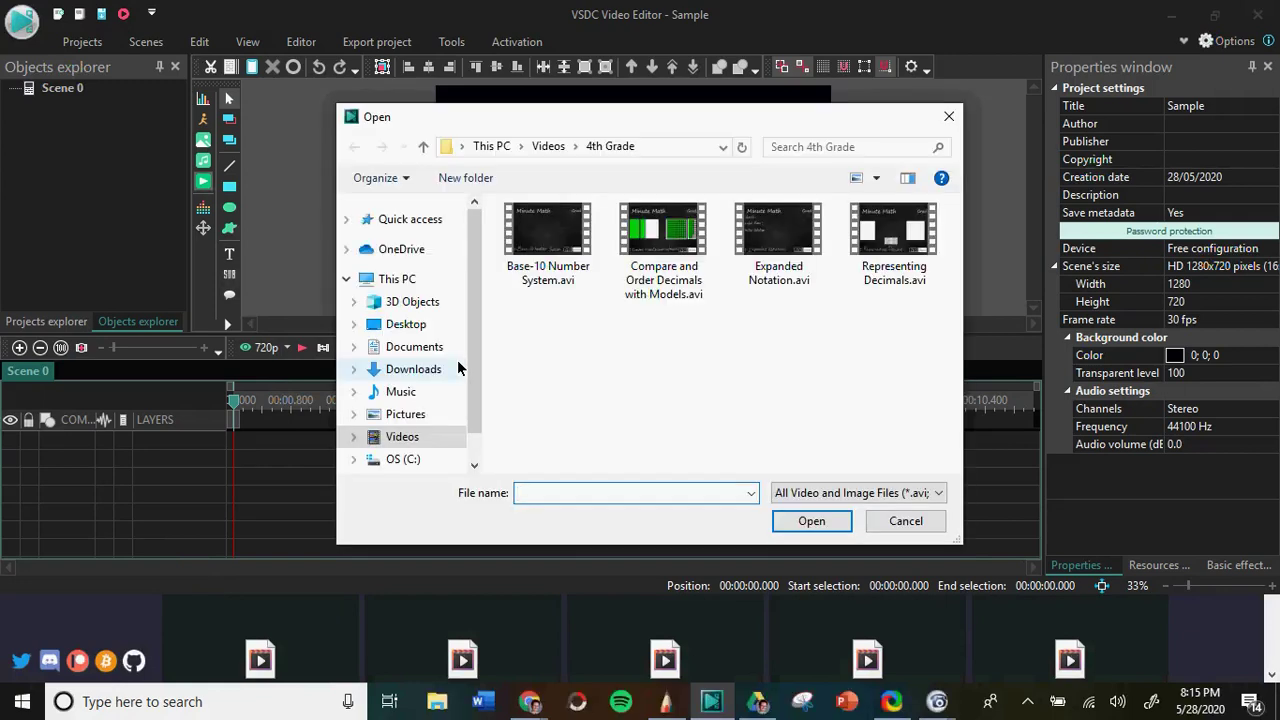
click(549, 147)
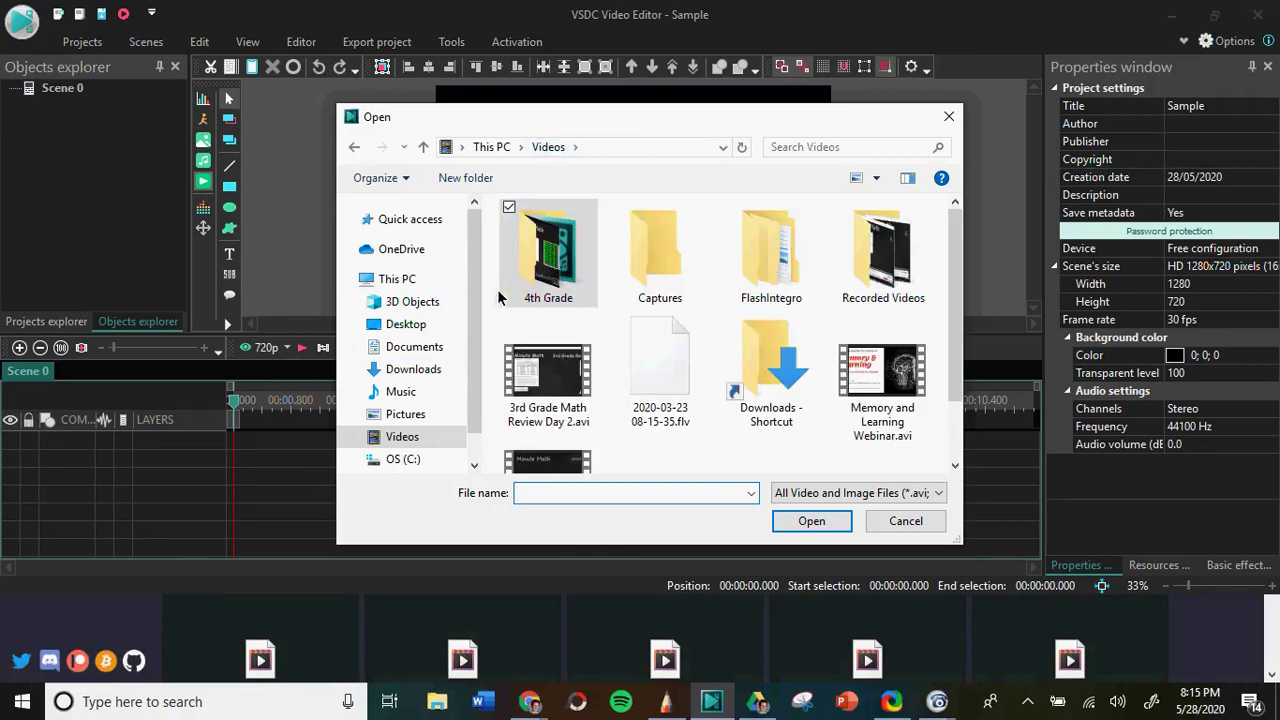
scroll(440, 320, down, 1)
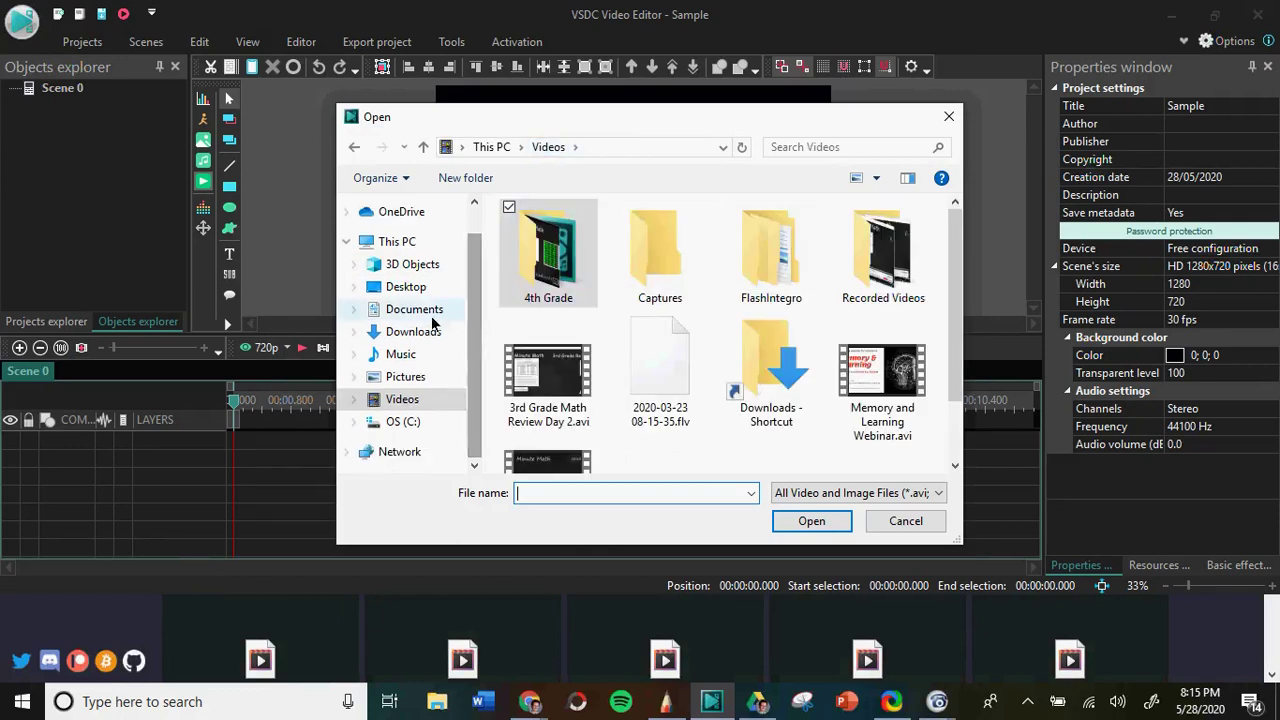
- Browse to the Documents > ShareX > Screenshots > 2020-05 folder holding the screen recordings
click(426, 313)
click(426, 314)
scroll(954, 256, down, 1)
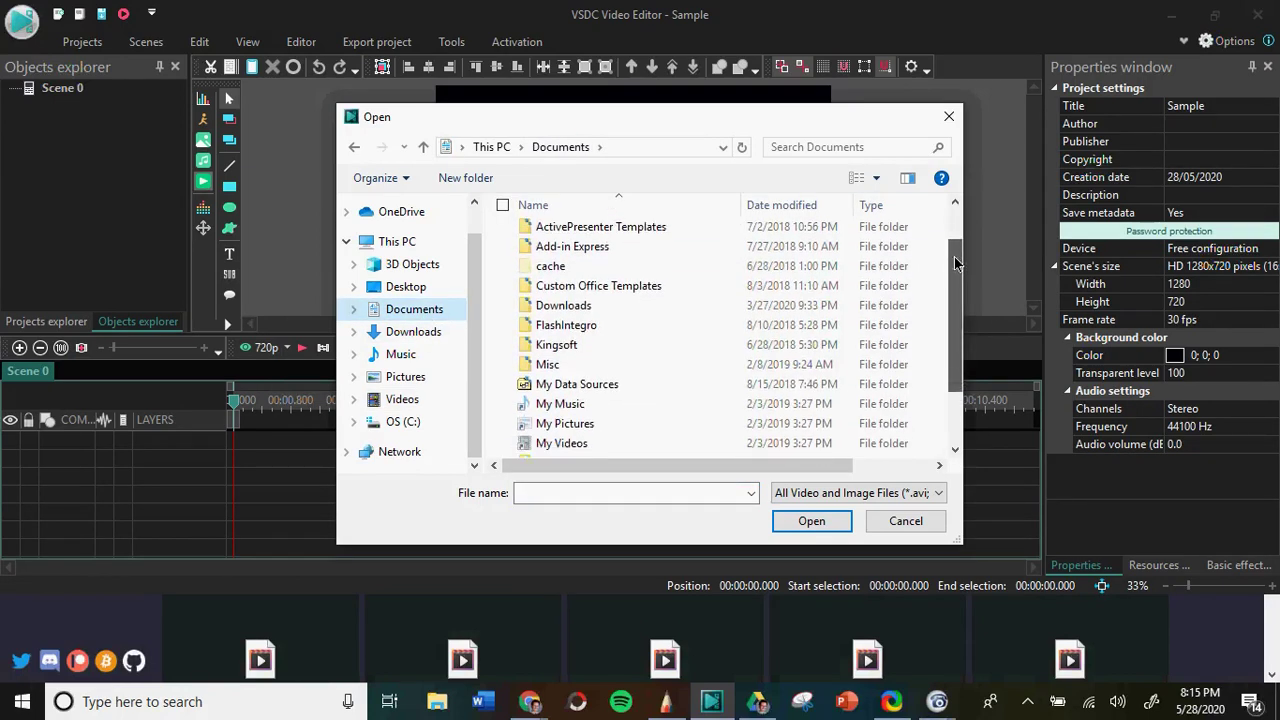
scroll(953, 270, down, 1)
click(592, 393)
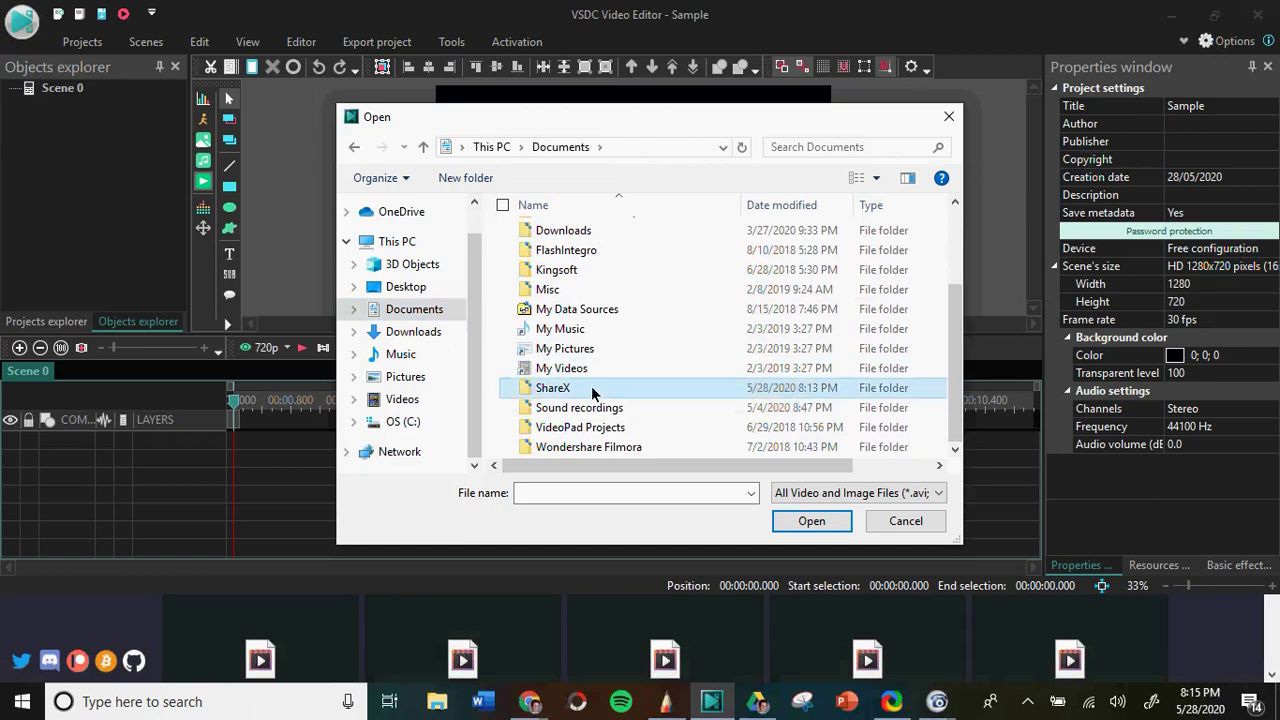
double_click(592, 390)
double_click(569, 272)
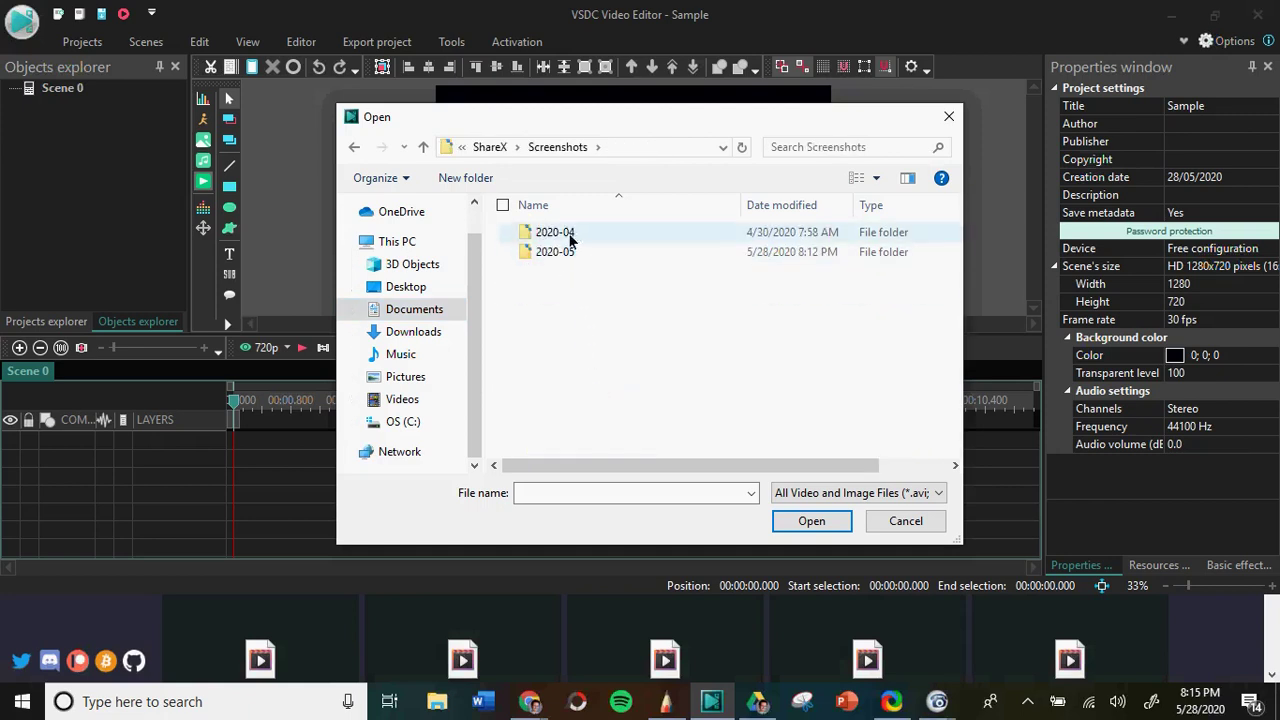
double_click(560, 252)
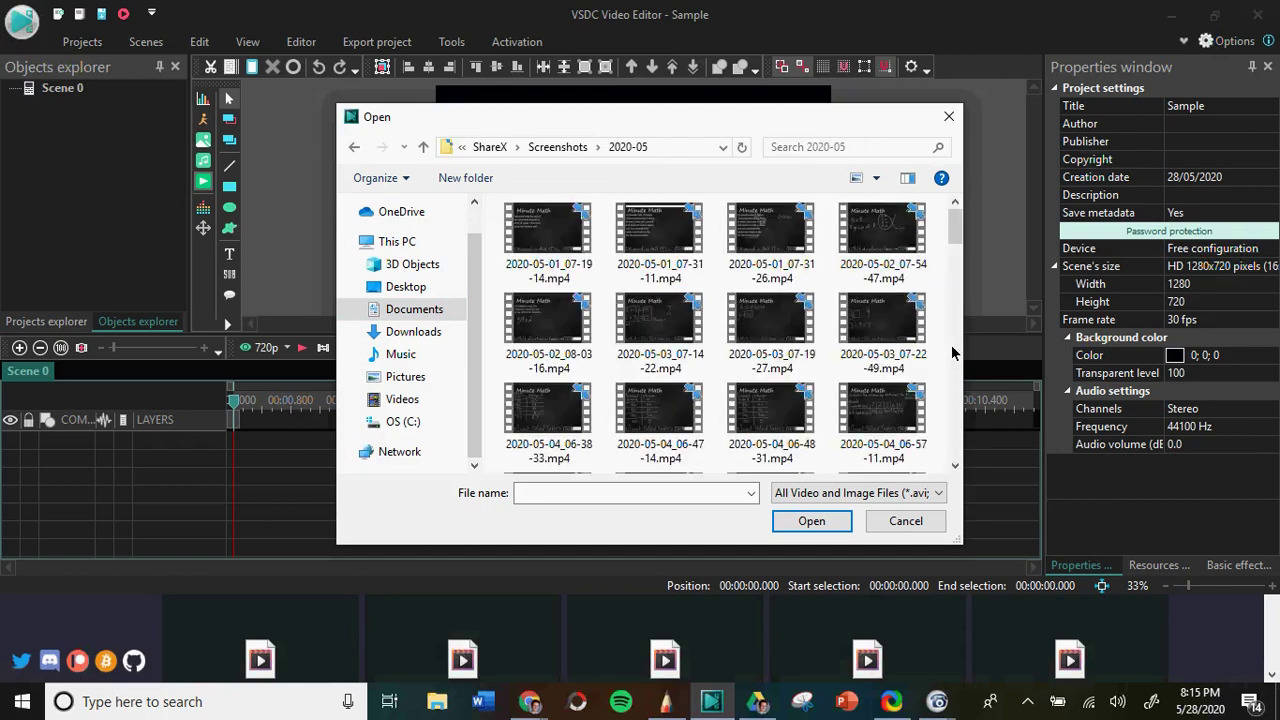
- Insert the recording 2020-05-28_20-11-52.mp4 from the cursor position on a new layer
drag(953, 228, 953, 460)
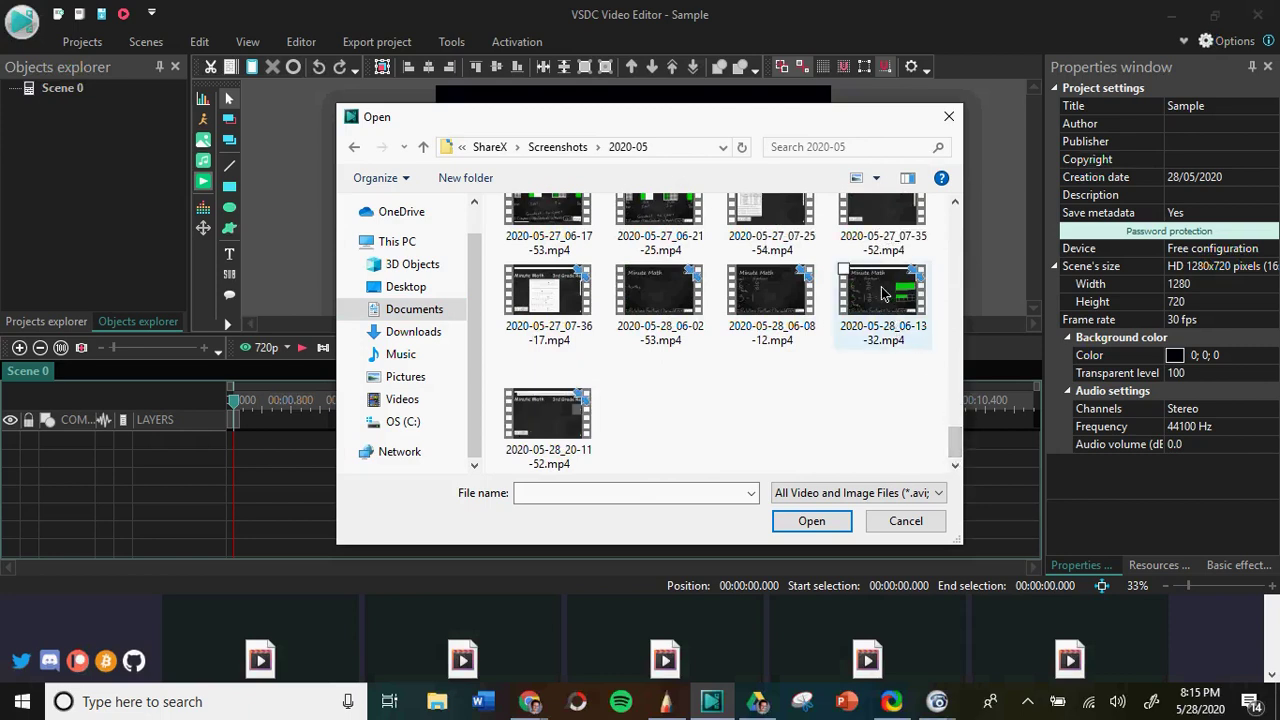
double_click(536, 401)
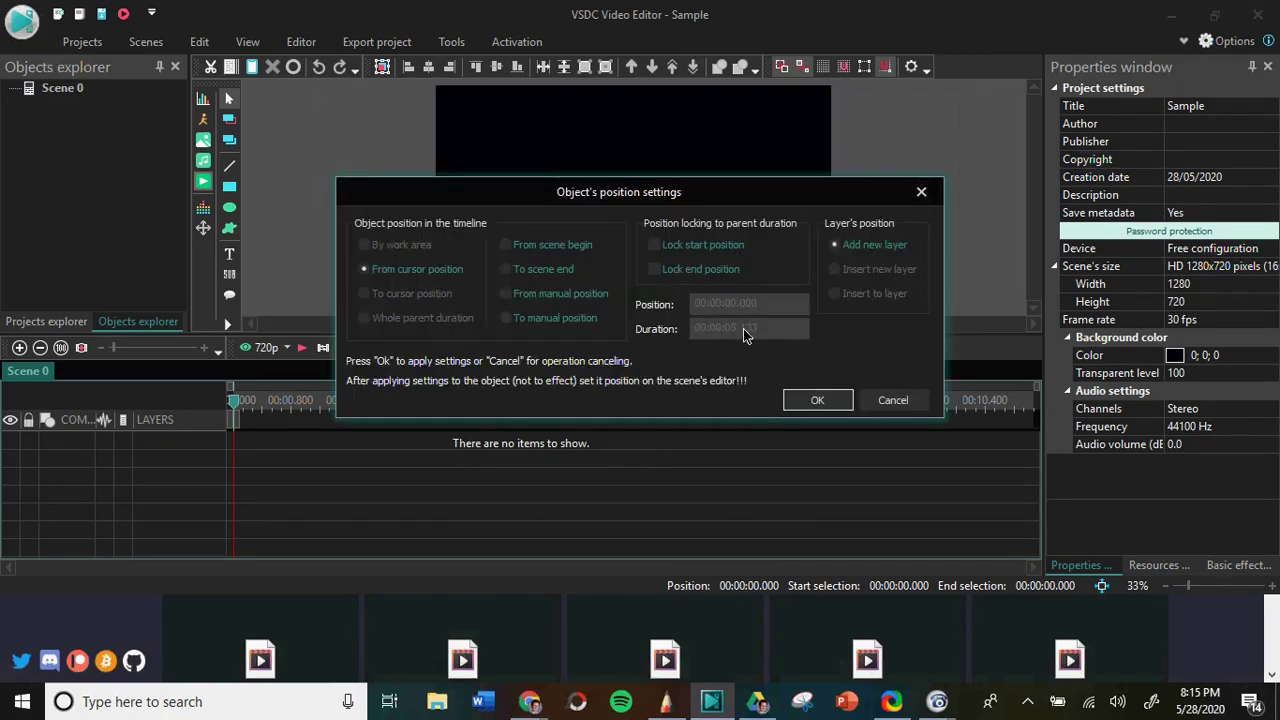
click(816, 399)
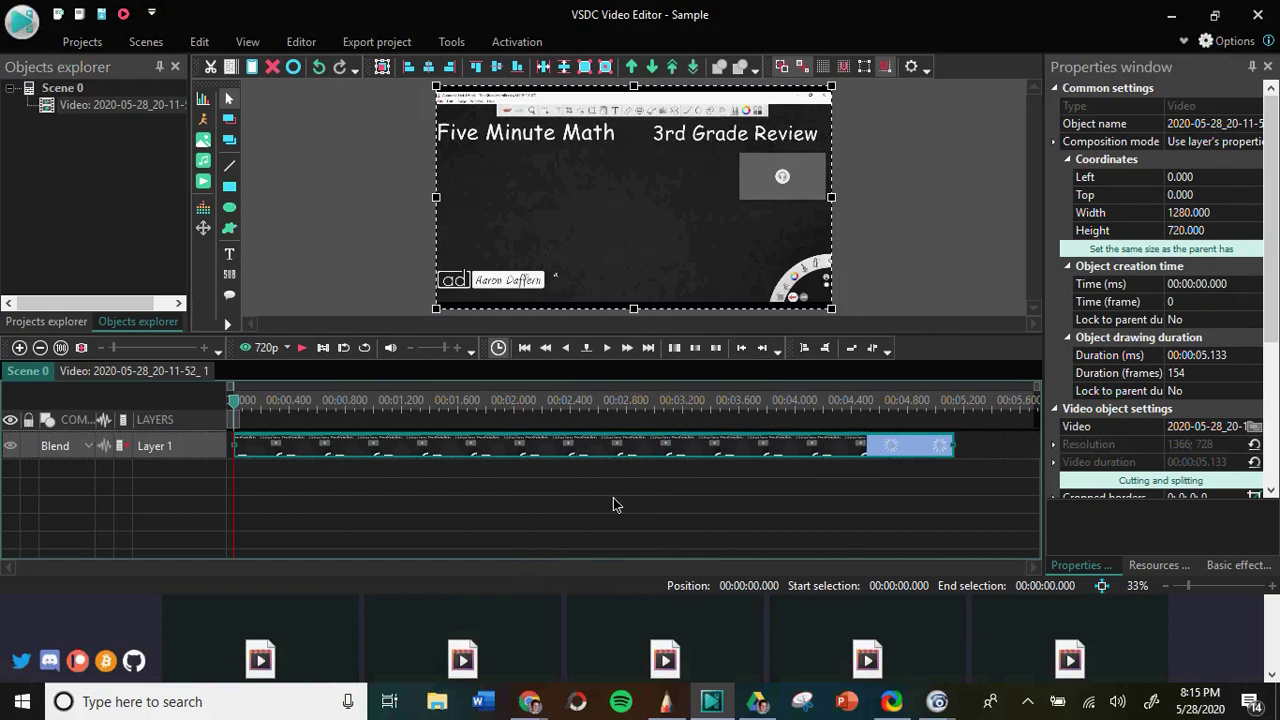
- Move the timeline cursor to the clip's end and back to its start, and preview the clip's first 3 seconds
right_click(916, 452)
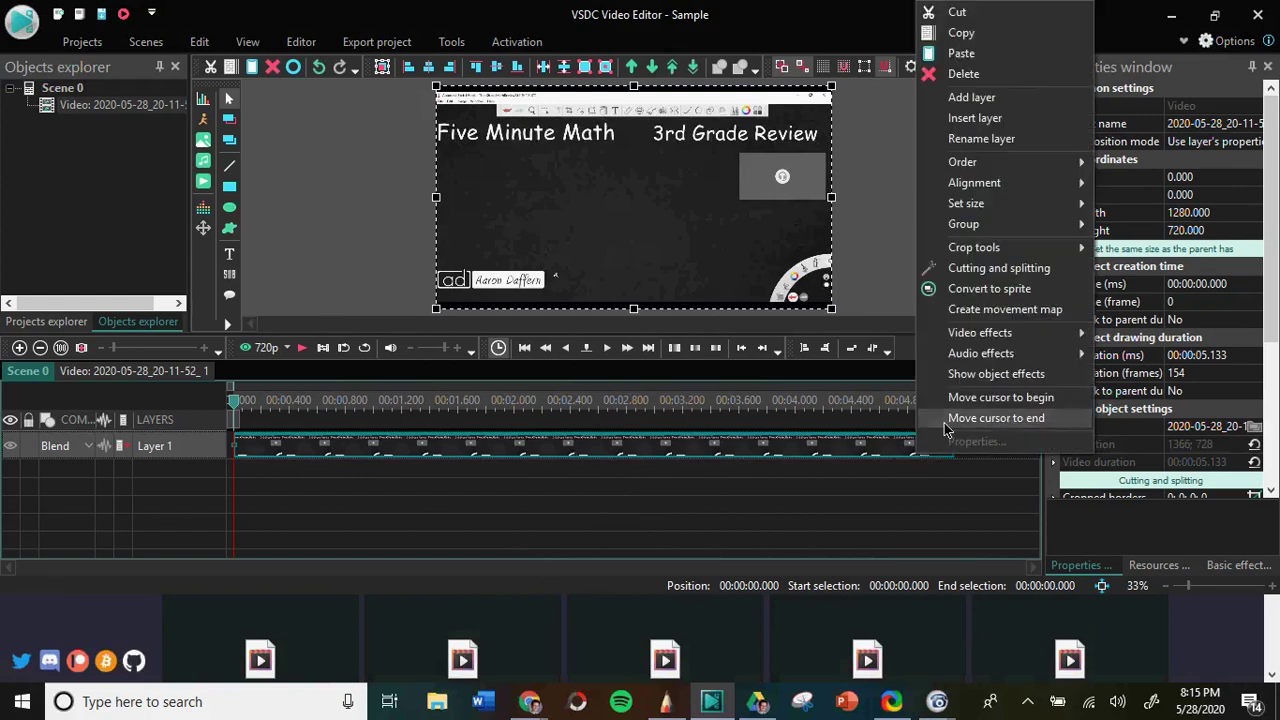
click(990, 418)
drag(953, 407, 233, 405)
click(301, 350)
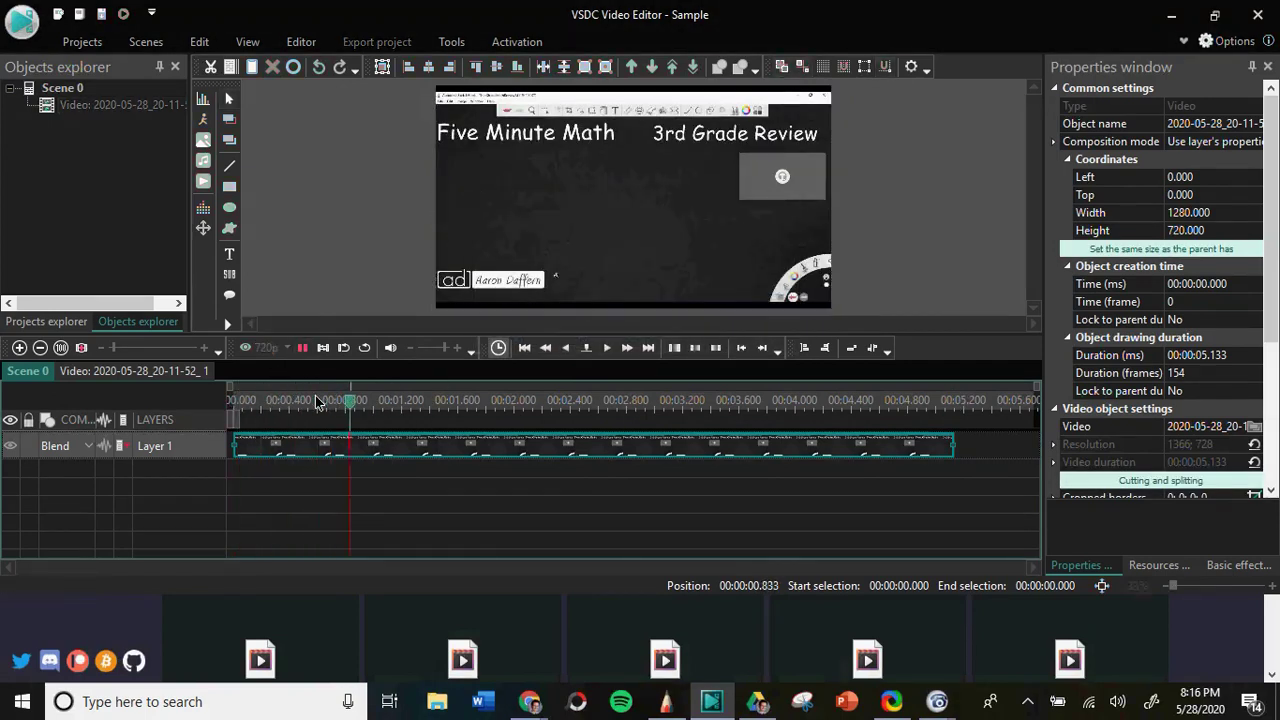
click(303, 352)
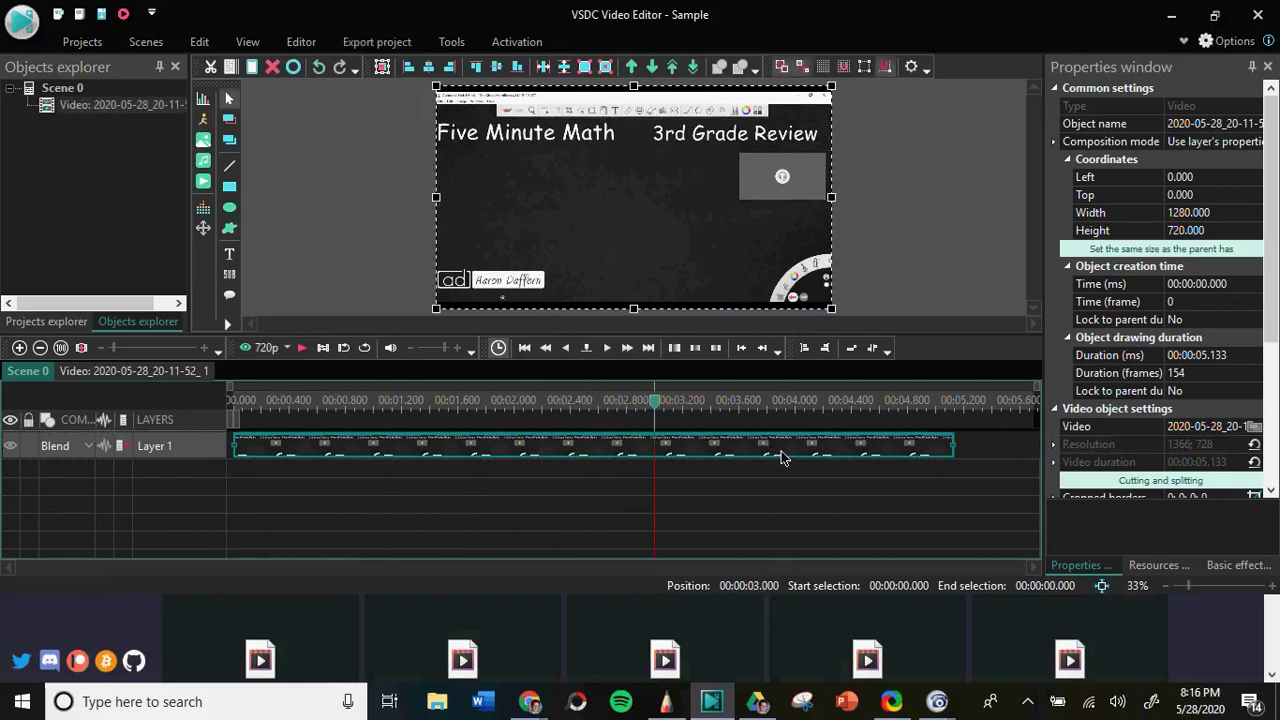
- Insert 2020-05-28_06-13-32.mp4 into the same layer at the first clip's end, using manual position 00:00:05.133
right_click(783, 454)
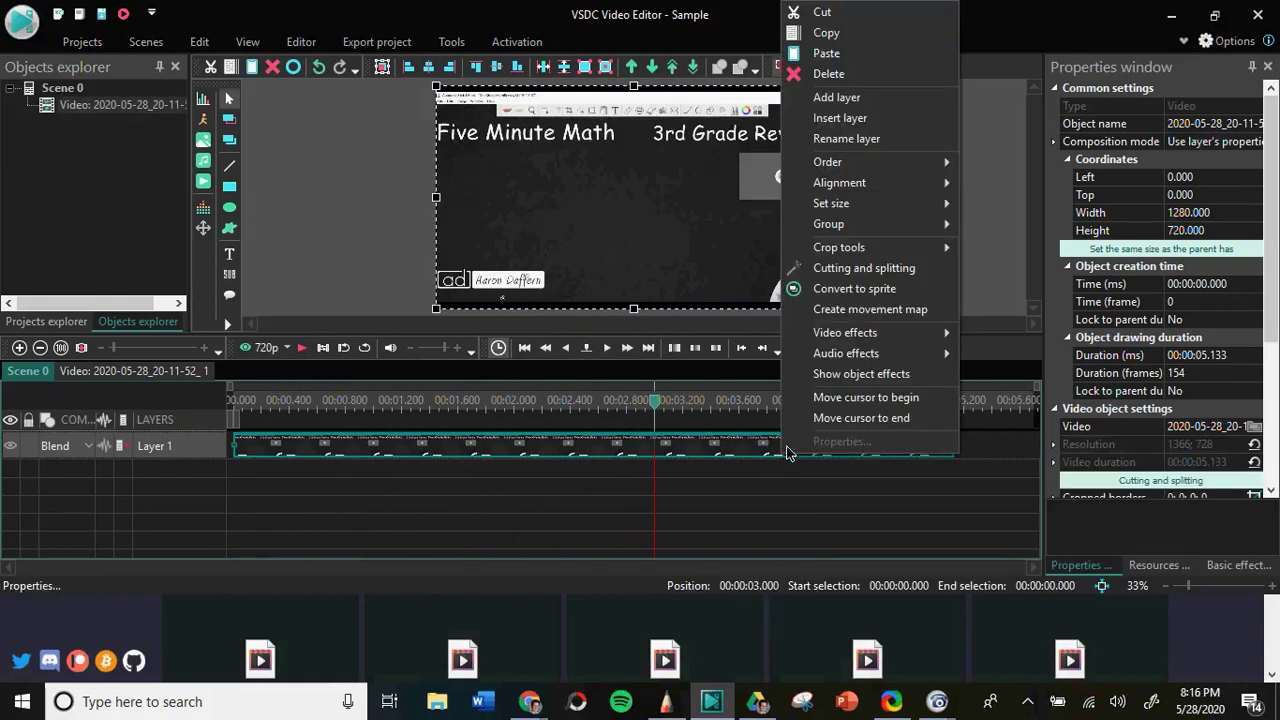
click(848, 421)
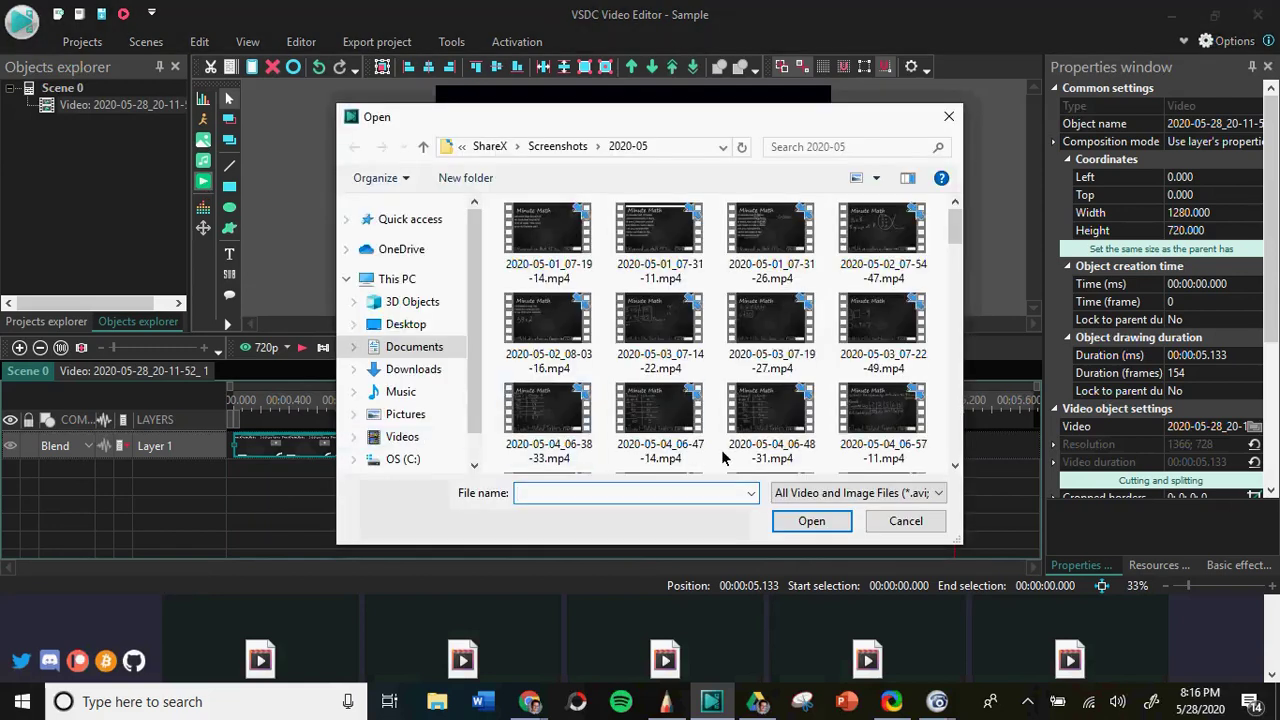
drag(955, 225, 953, 440)
click(882, 335)
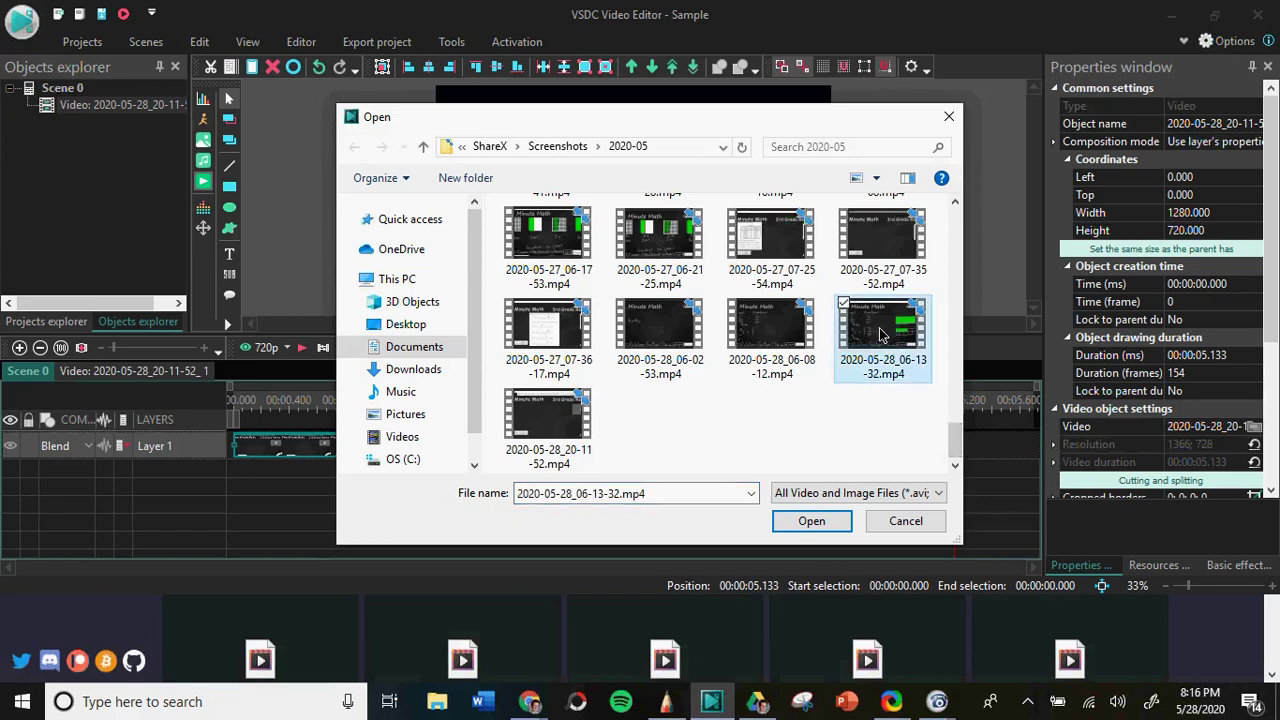
click(810, 521)
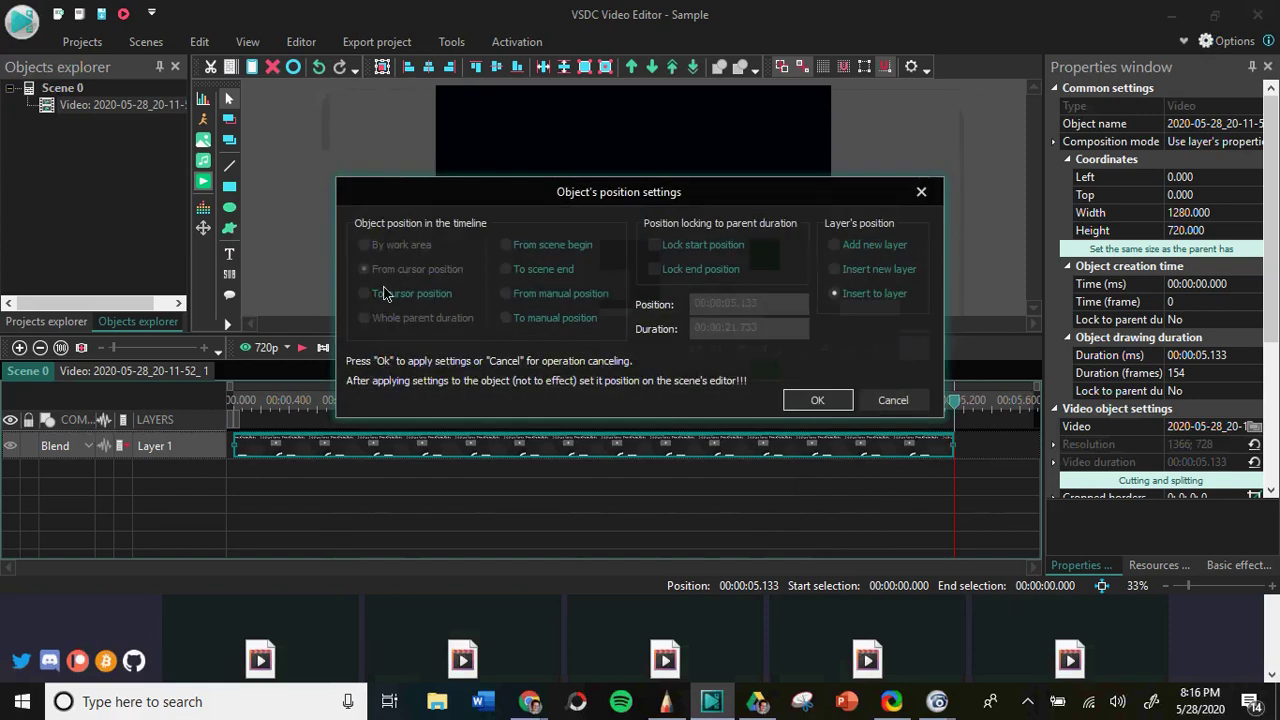
click(505, 296)
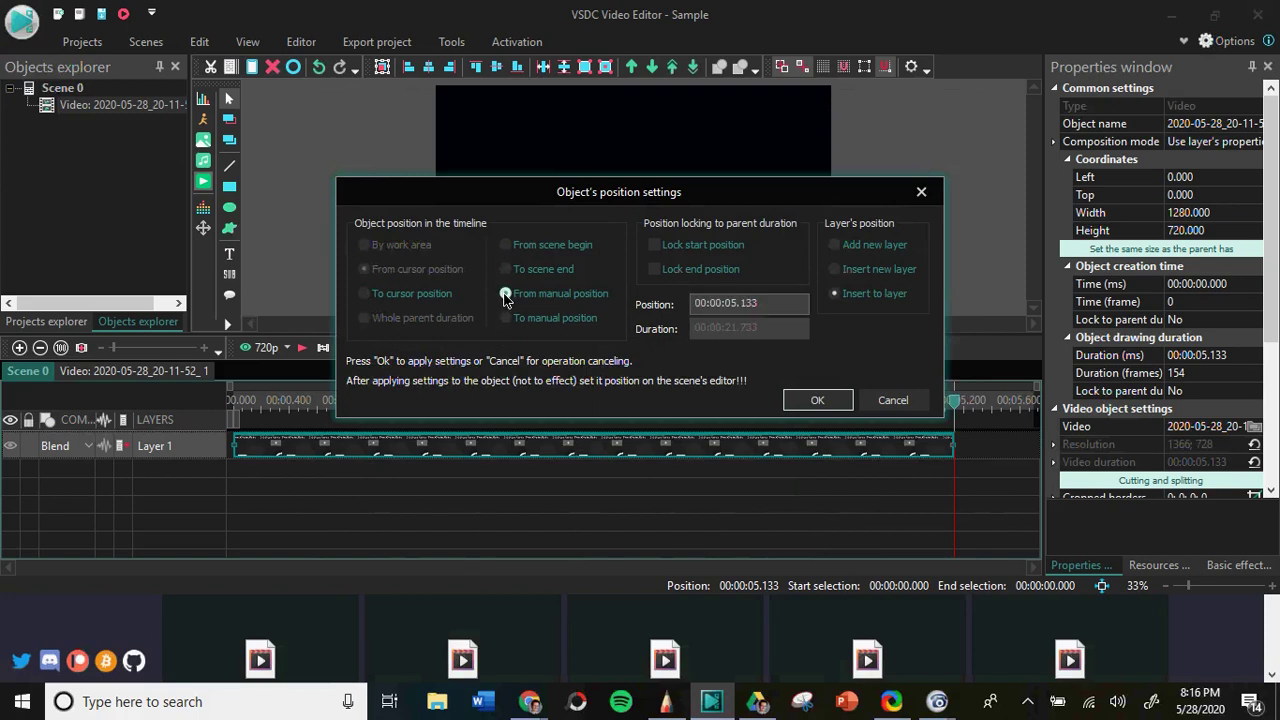
click(818, 400)
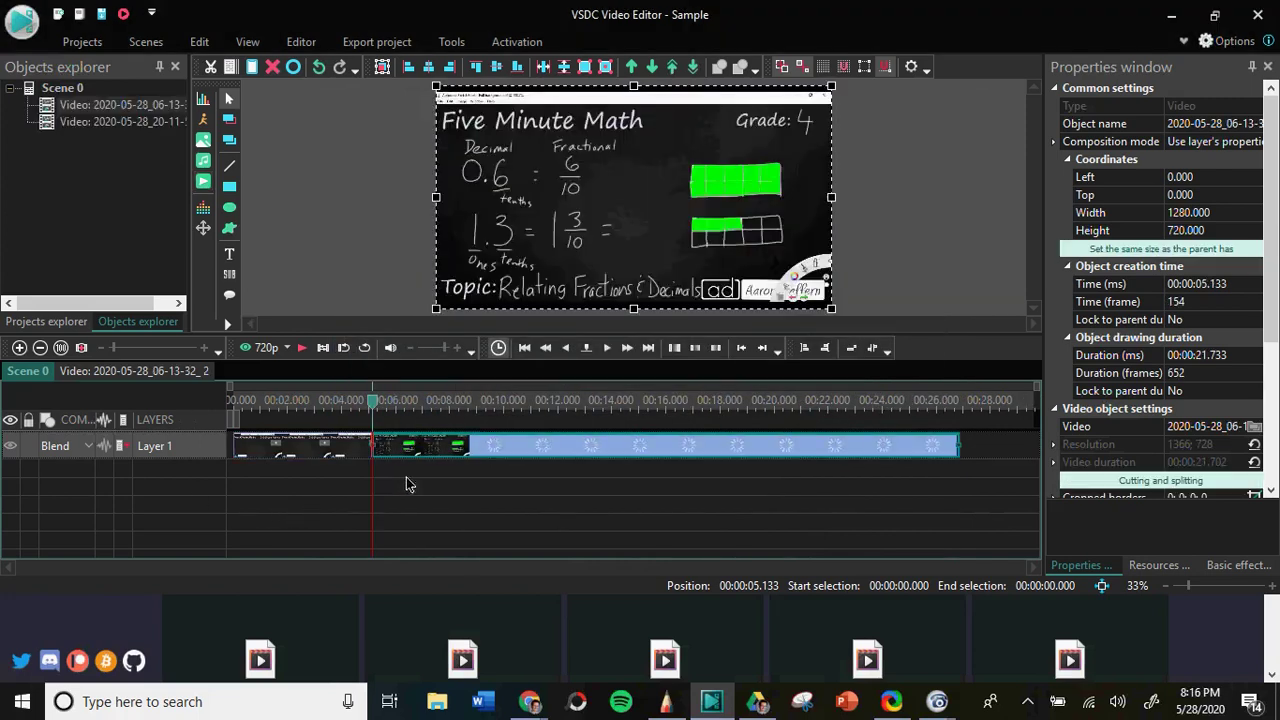
- Preview the transition between the two clips from about 4.5 s and pause at about 8.8 s
click(371, 408)
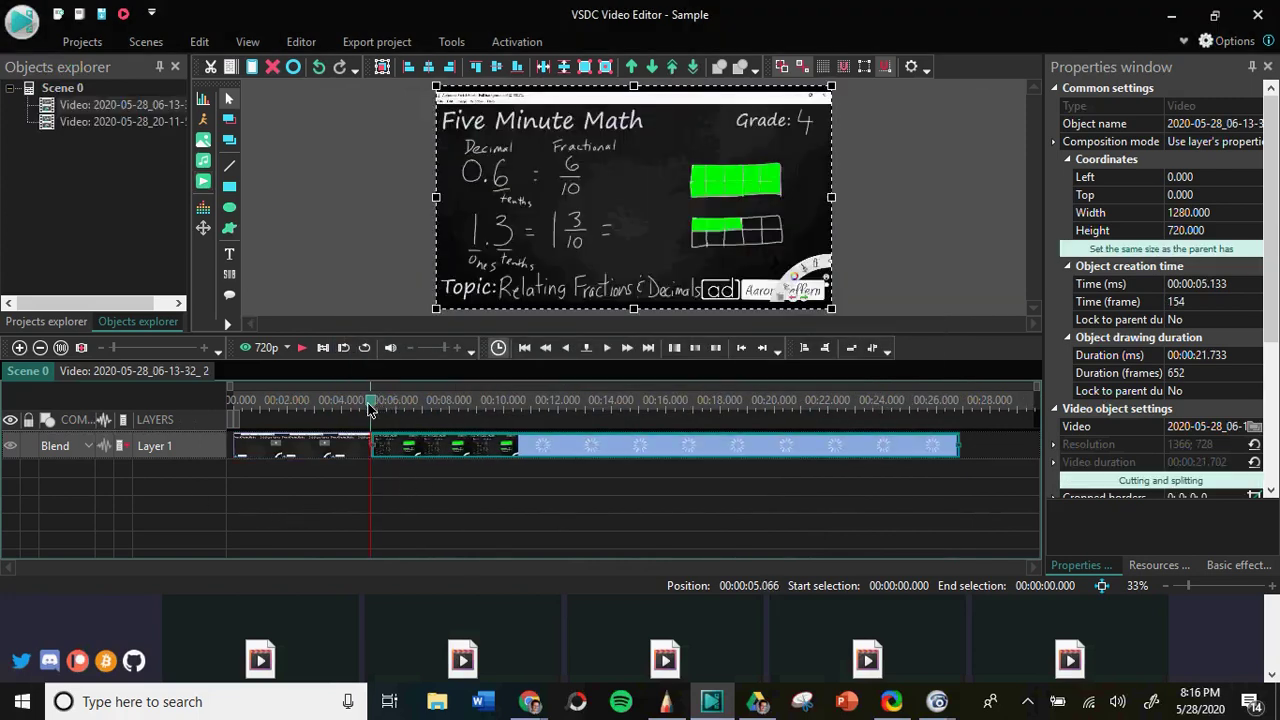
click(357, 408)
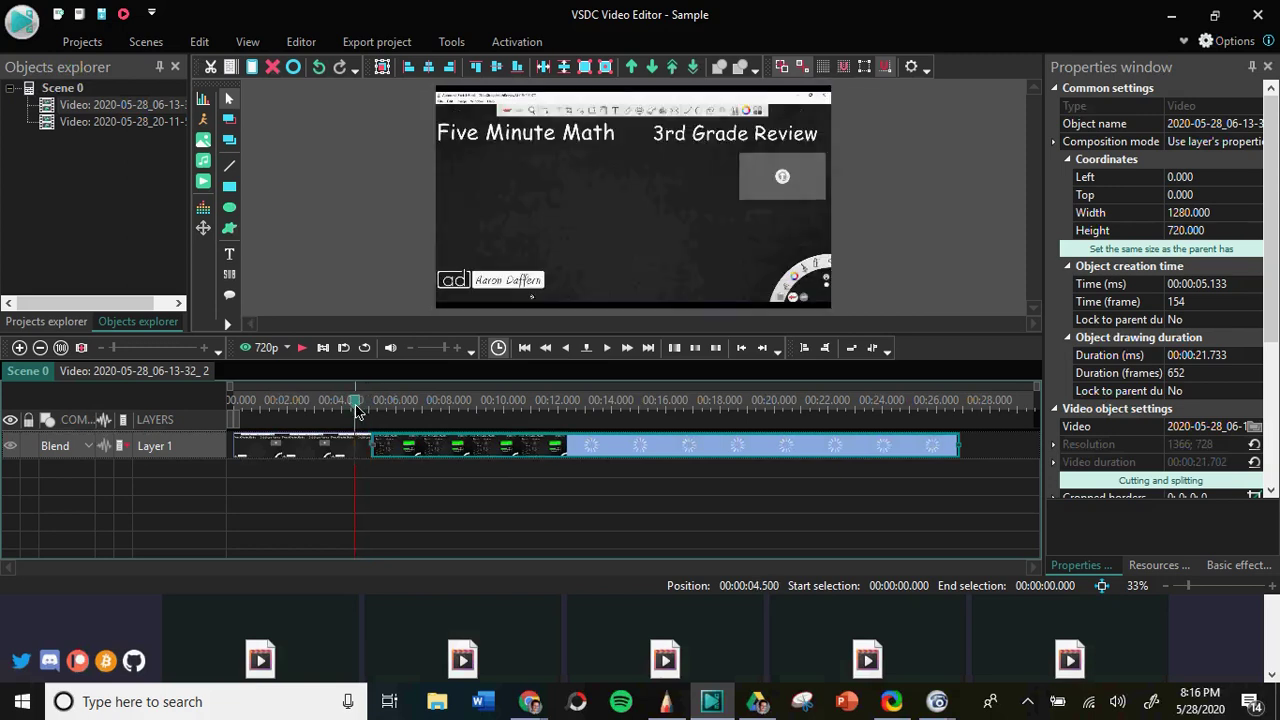
click(301, 347)
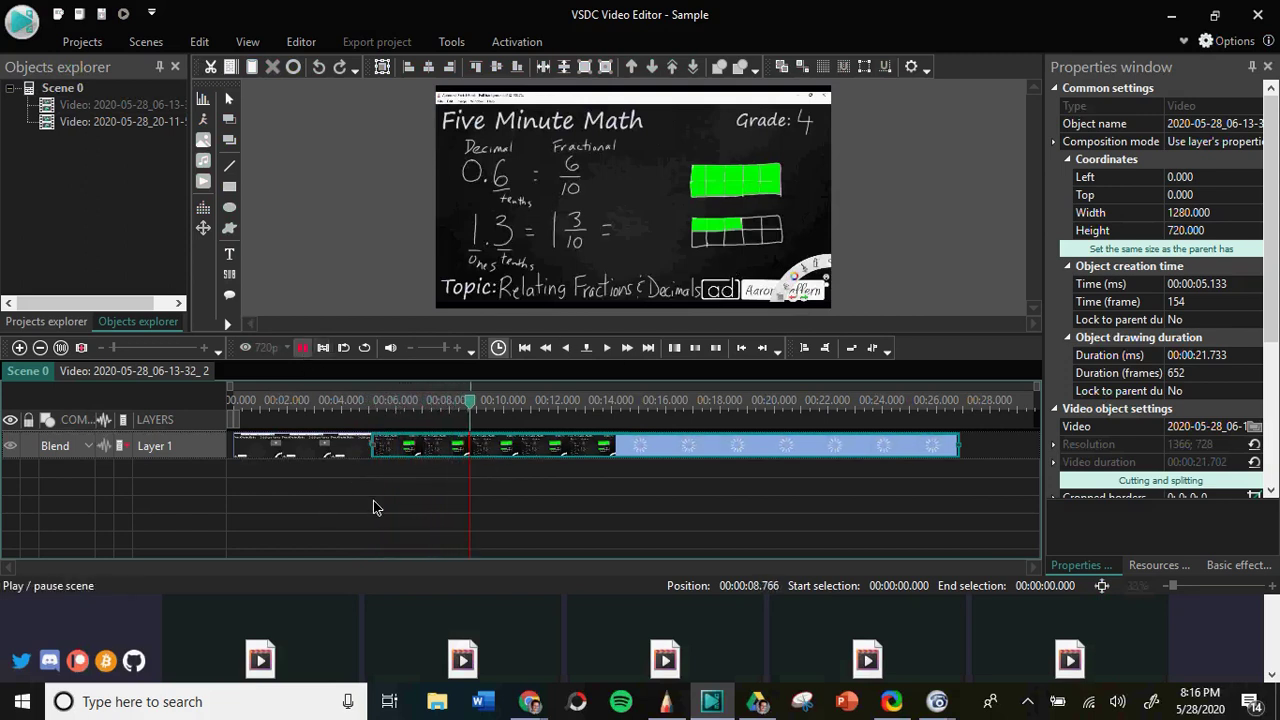
key(space)
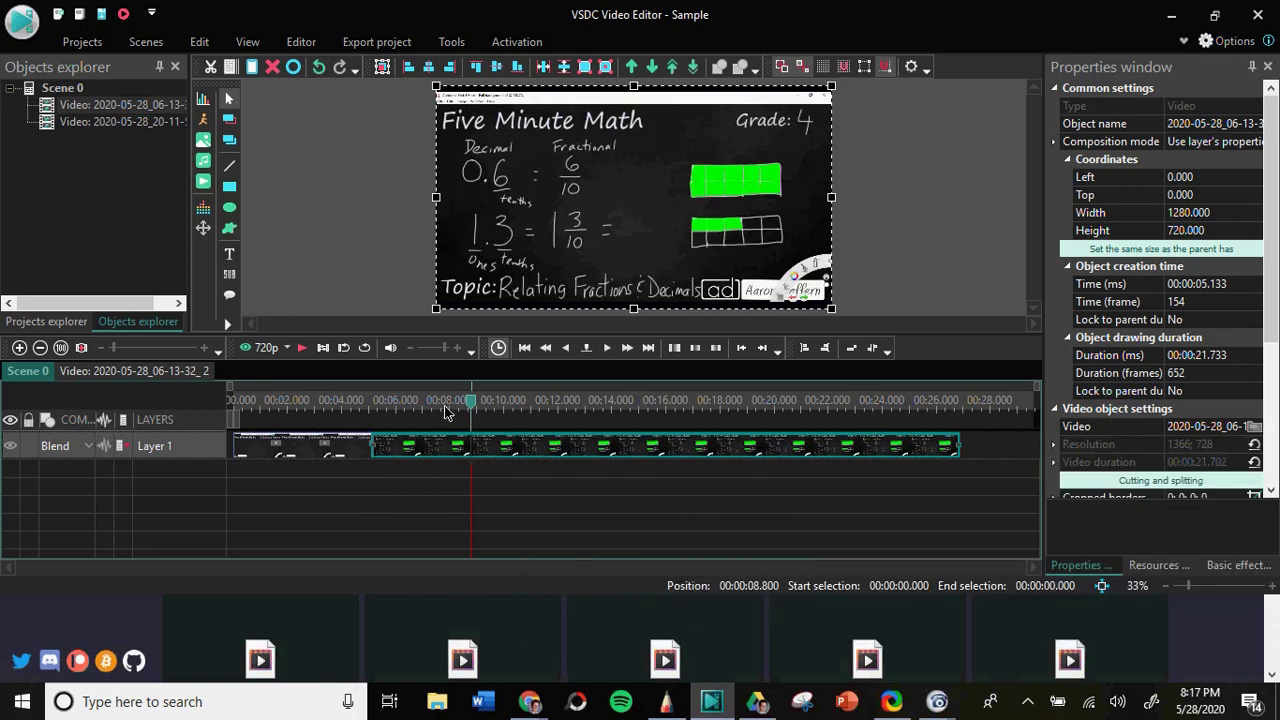
- Move the timeline cursor to about 23.2 s and open the second clip for cutting and splitting
drag(468, 402, 858, 428)
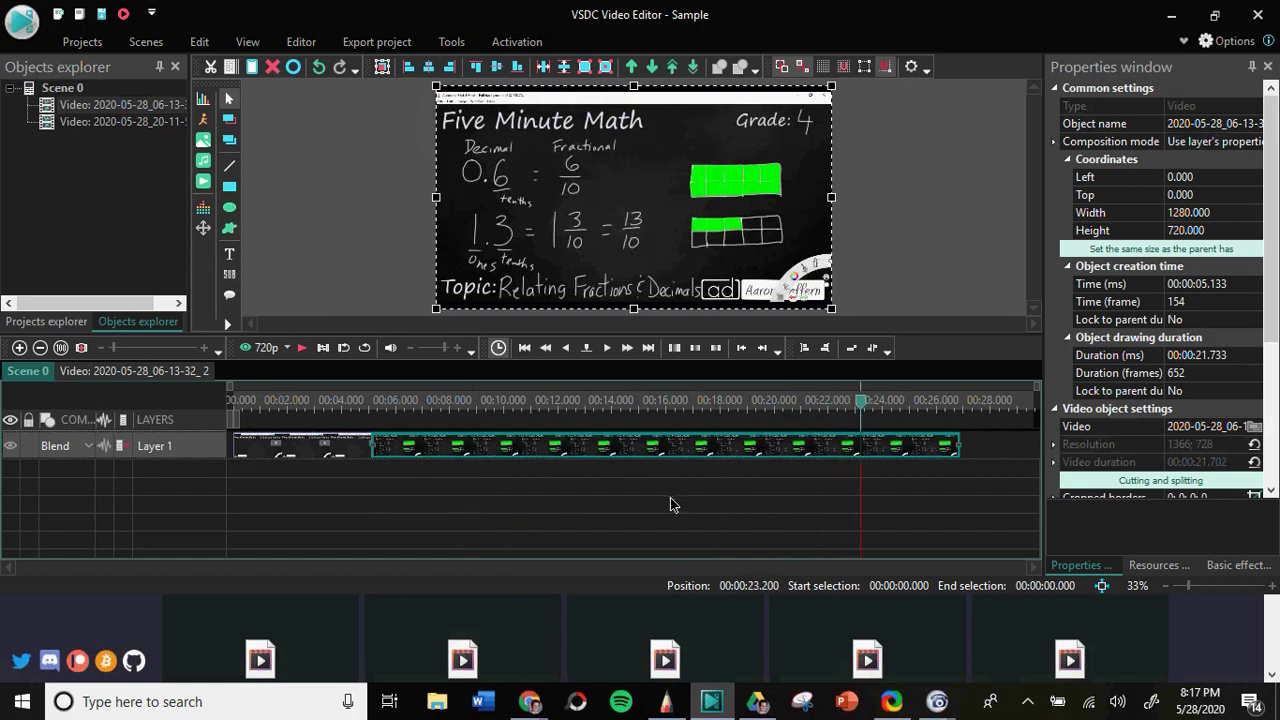
mouse_move(722, 456)
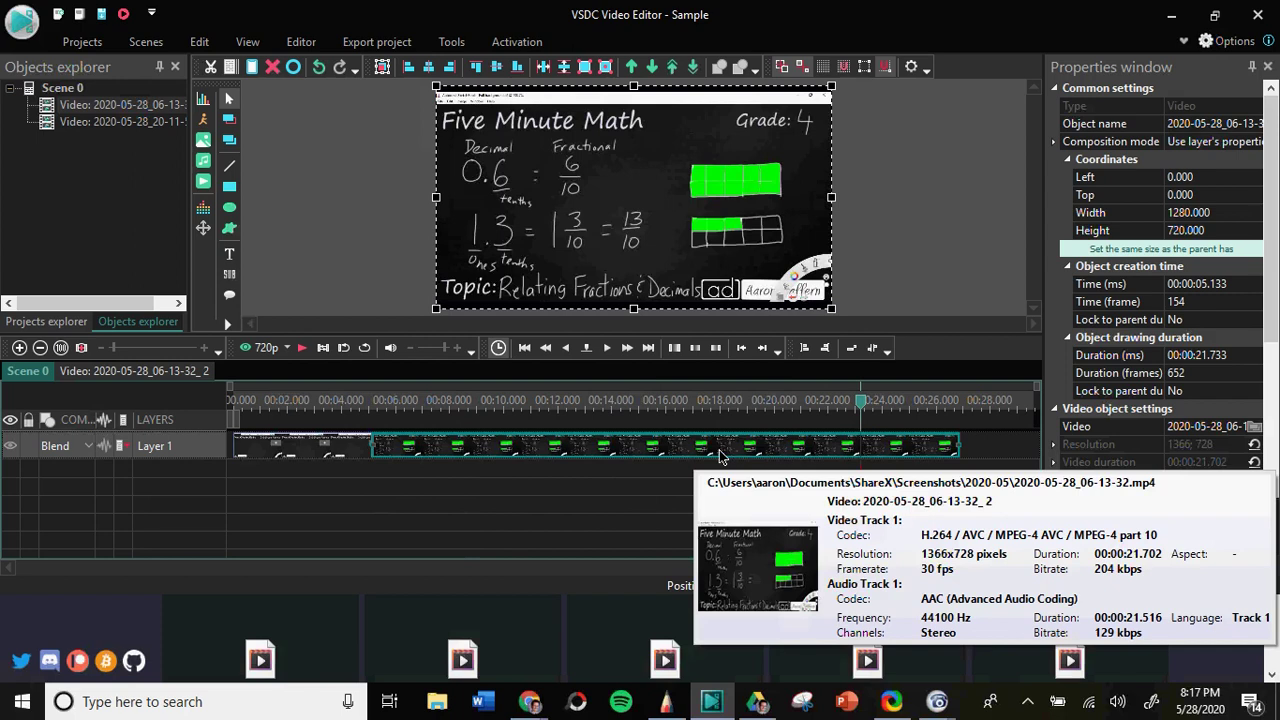
right_click(660, 450)
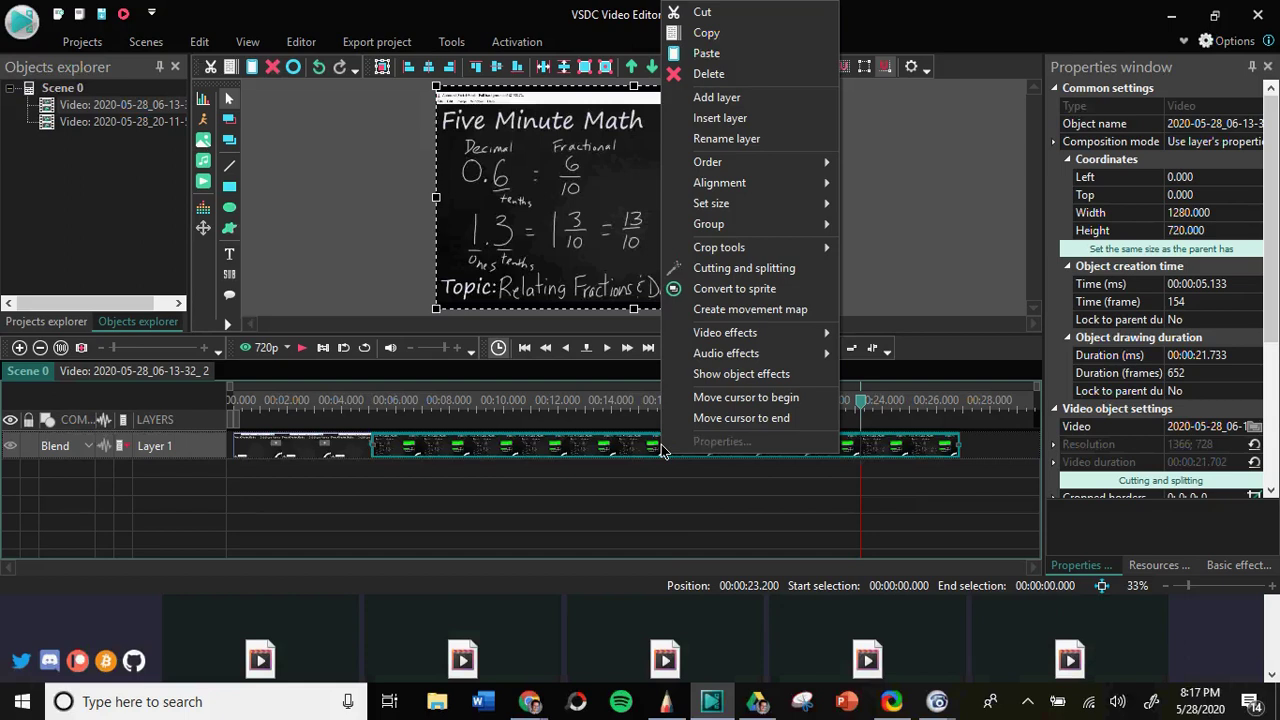
click(783, 270)
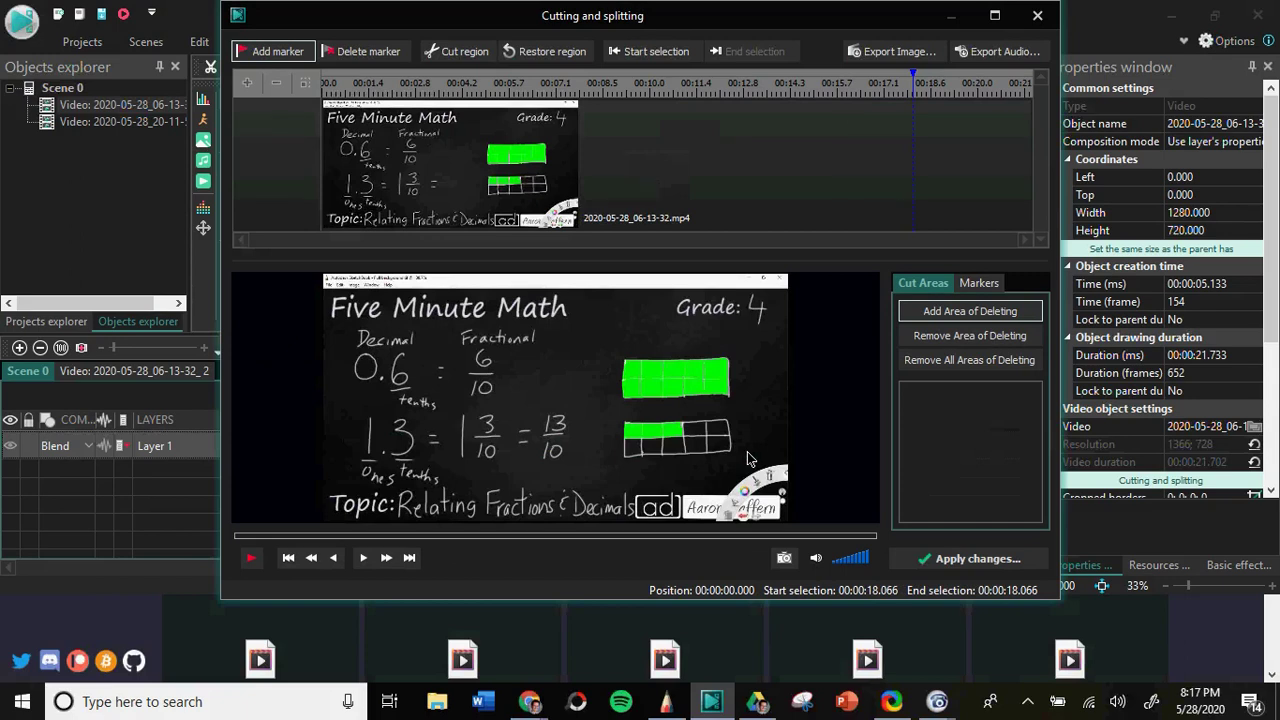
- Play the second clip from about 18.2 s, pause at 19.810 s and add a marker there
click(252, 559)
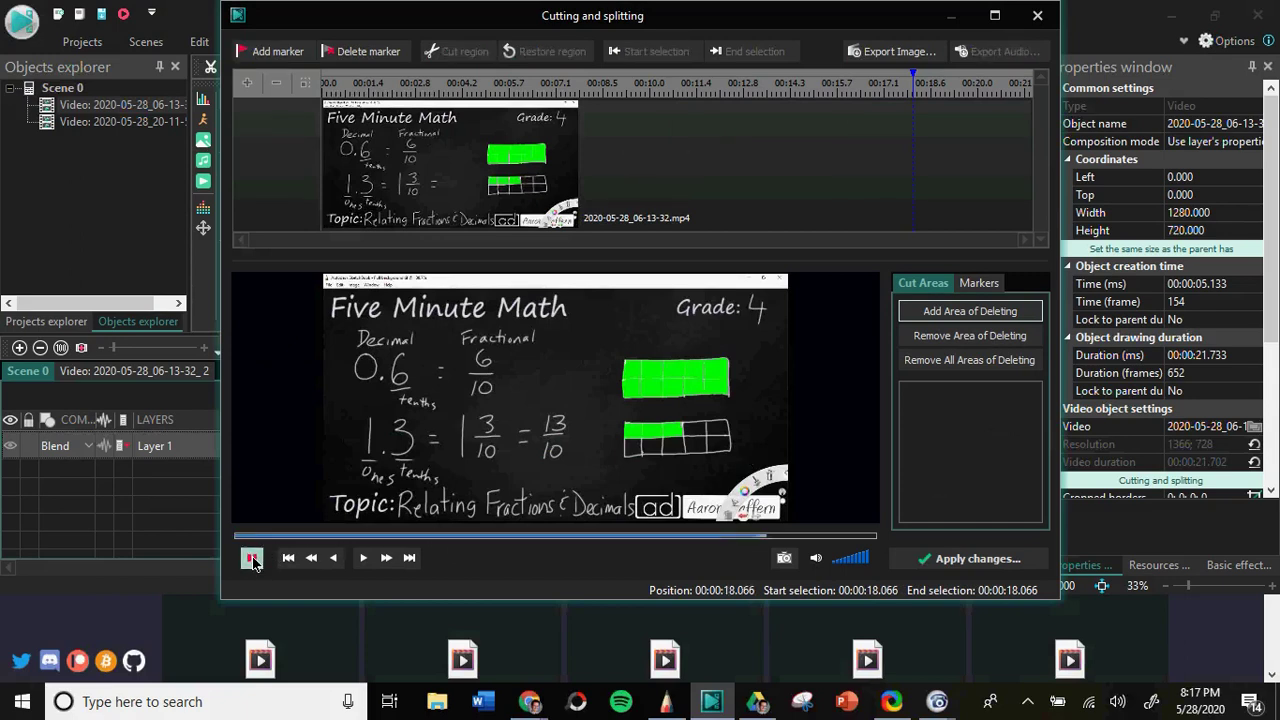
click(240, 536)
click(257, 555)
click(776, 538)
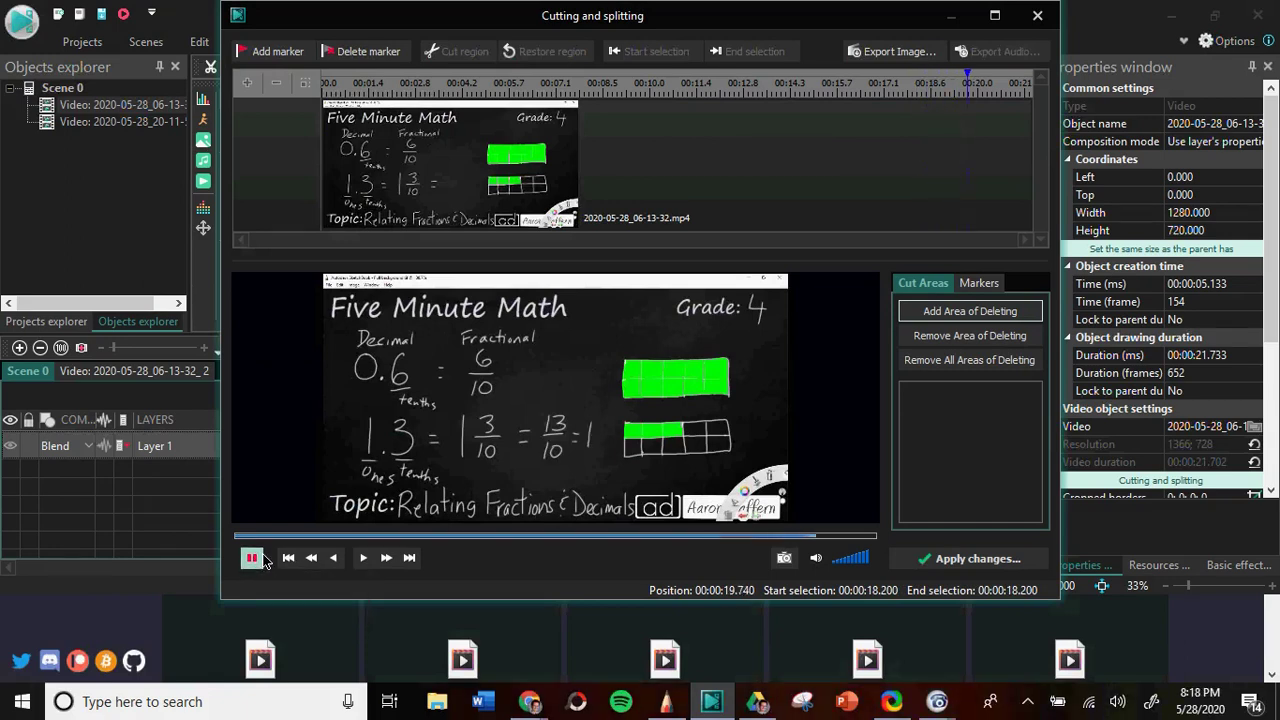
click(252, 558)
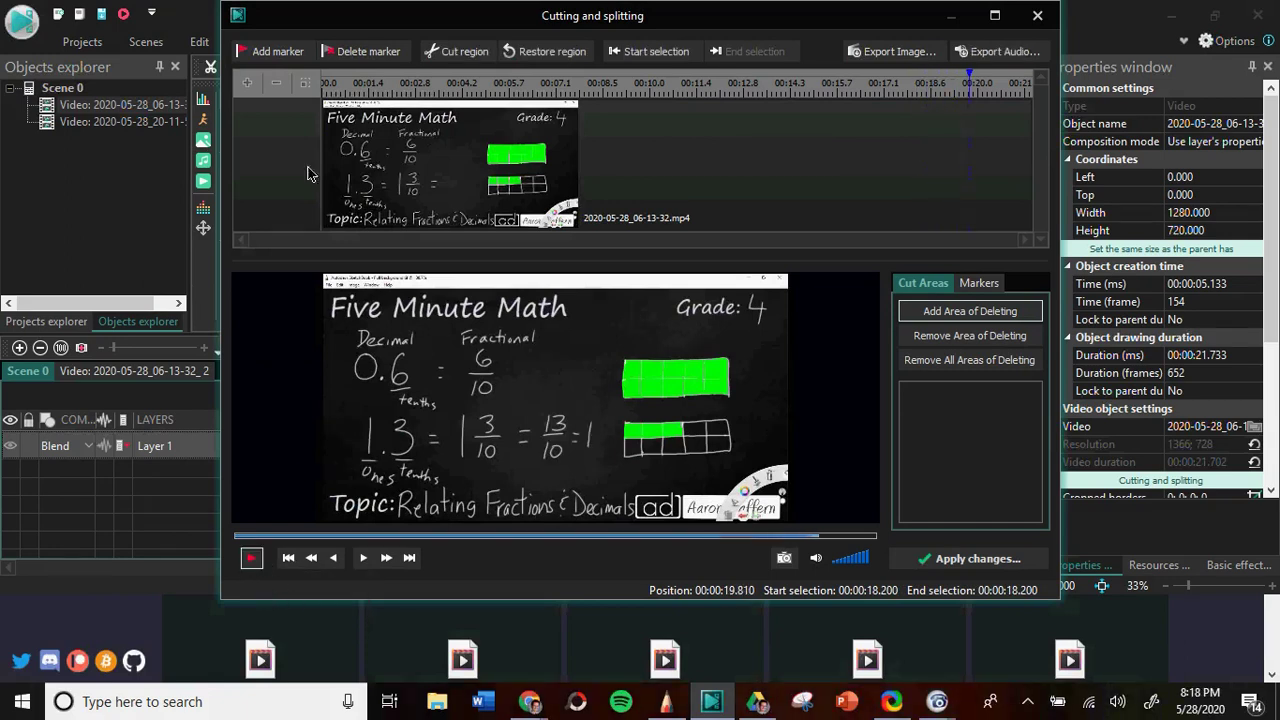
click(275, 55)
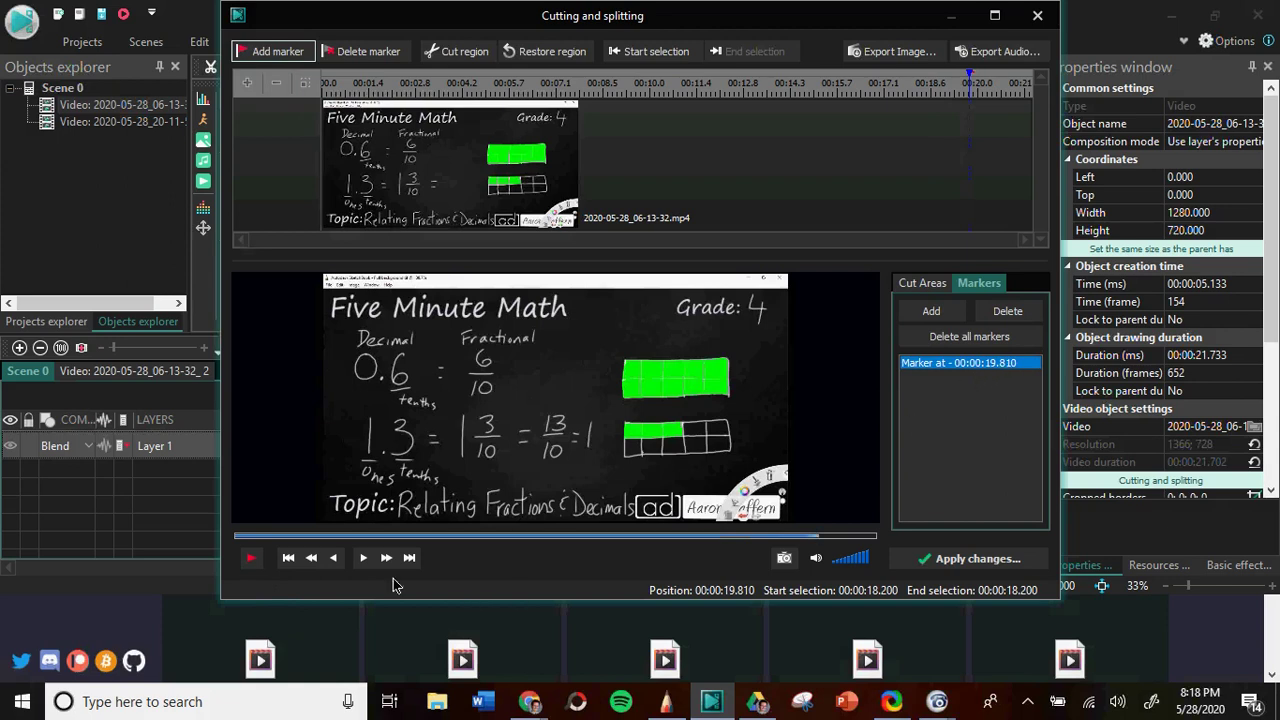
- Add a second marker at 20.370 s and split the clip at the markers, removing the source object
click(251, 560)
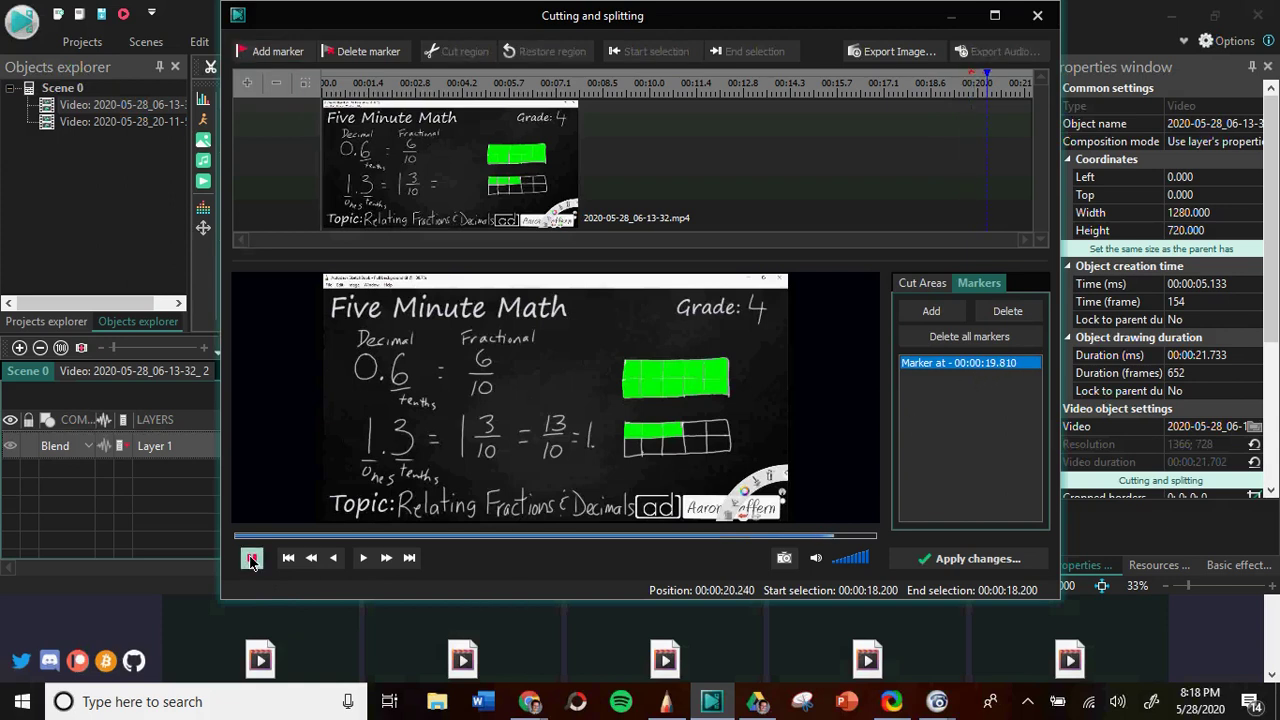
click(251, 560)
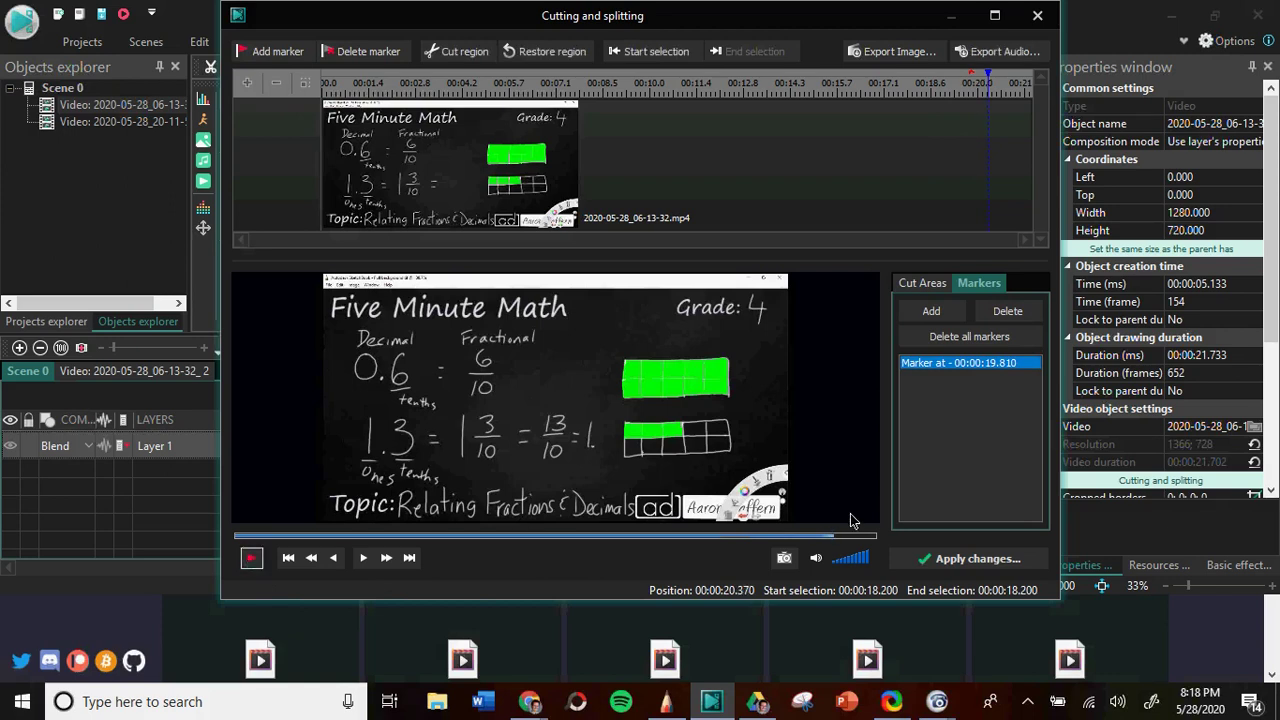
click(940, 312)
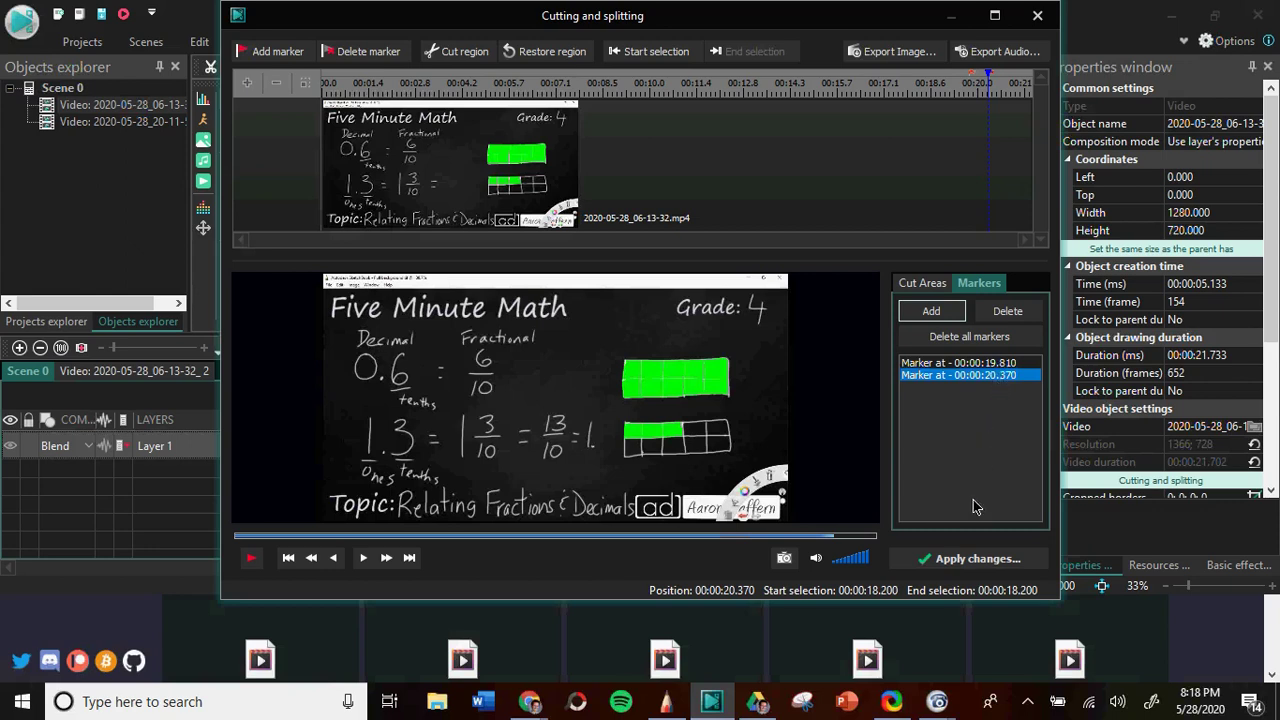
click(965, 558)
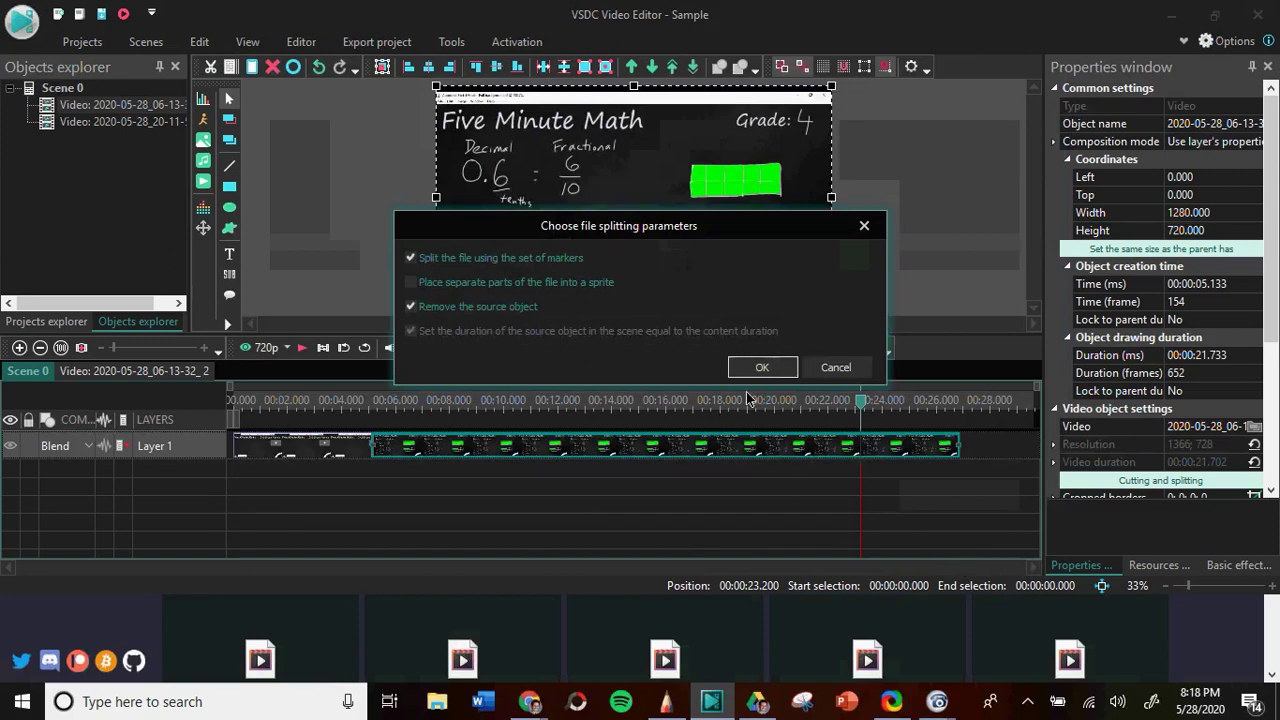
click(766, 369)
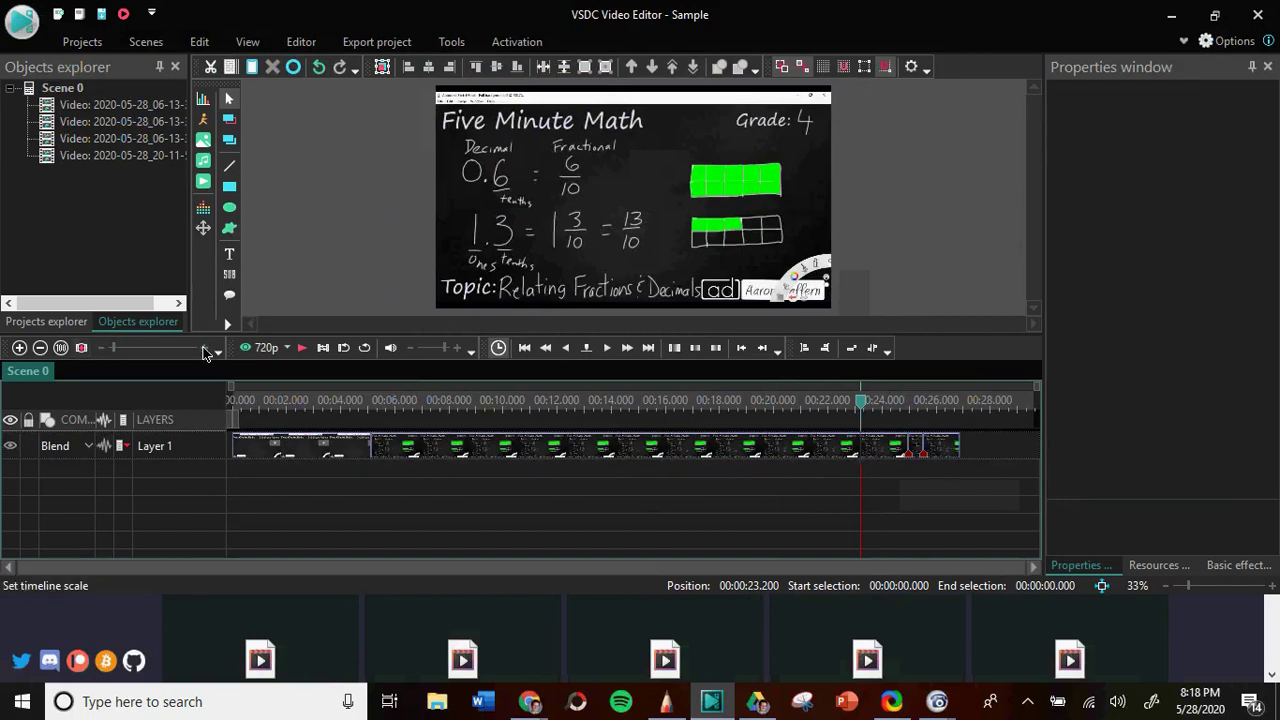
- Delete the short piece between the two markers and move the remaining last piece up to close the gap
click(22, 348)
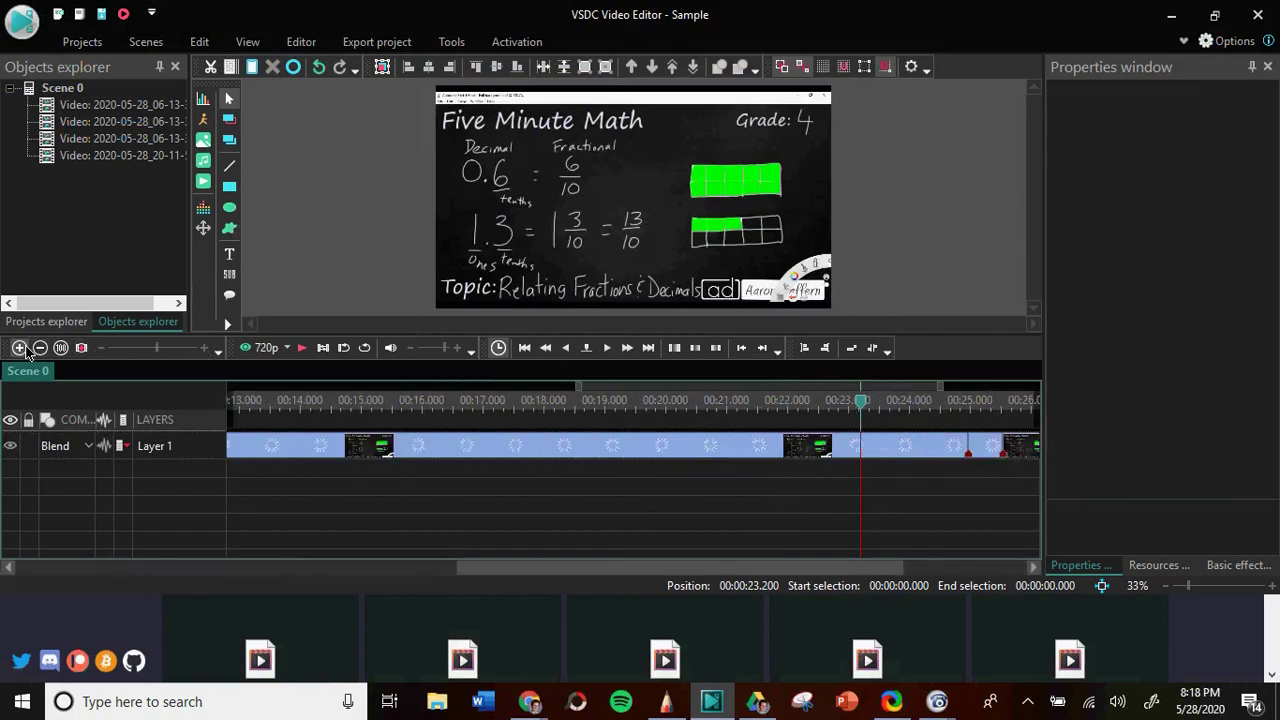
click(22, 348)
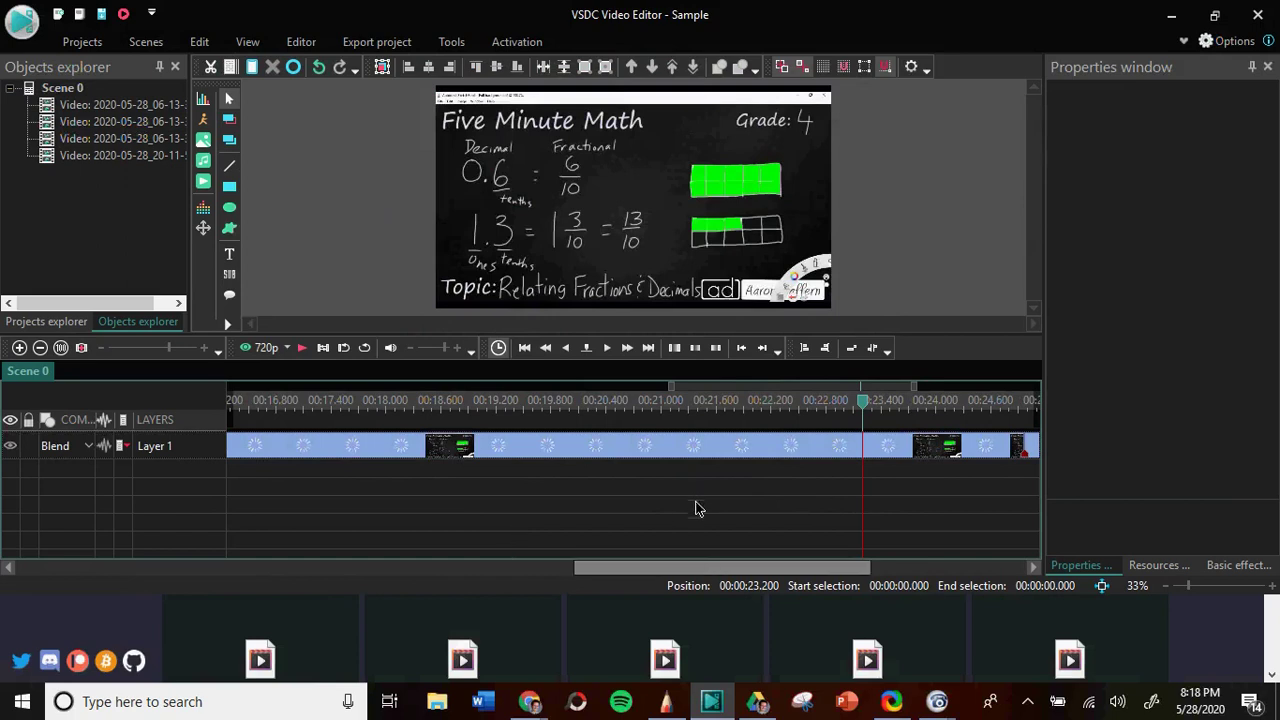
drag(697, 573, 803, 572)
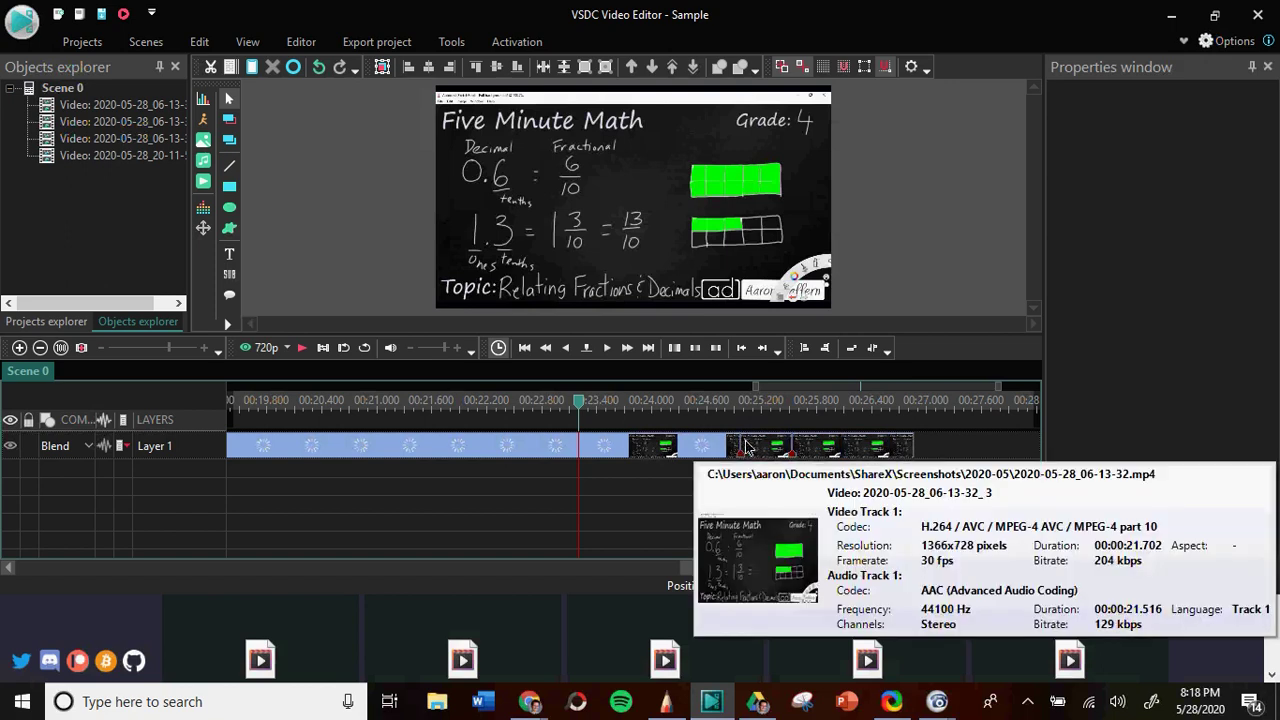
mouse_move(793, 447)
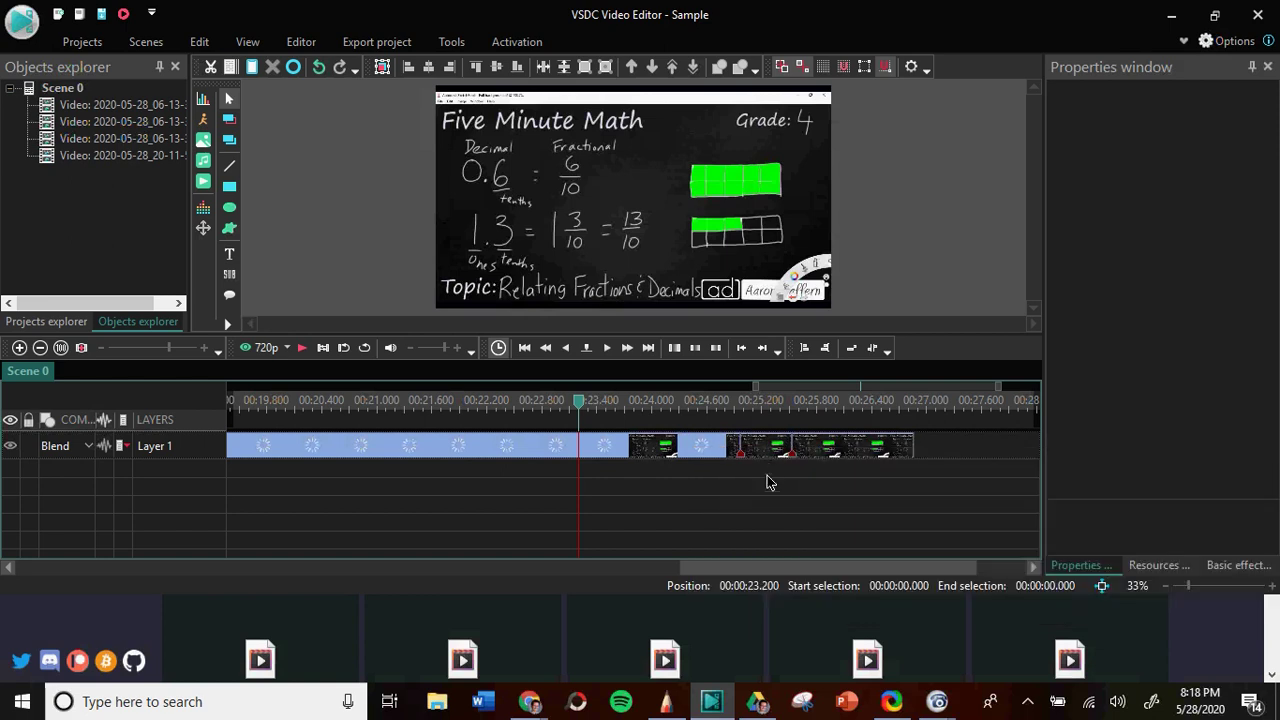
click(763, 485)
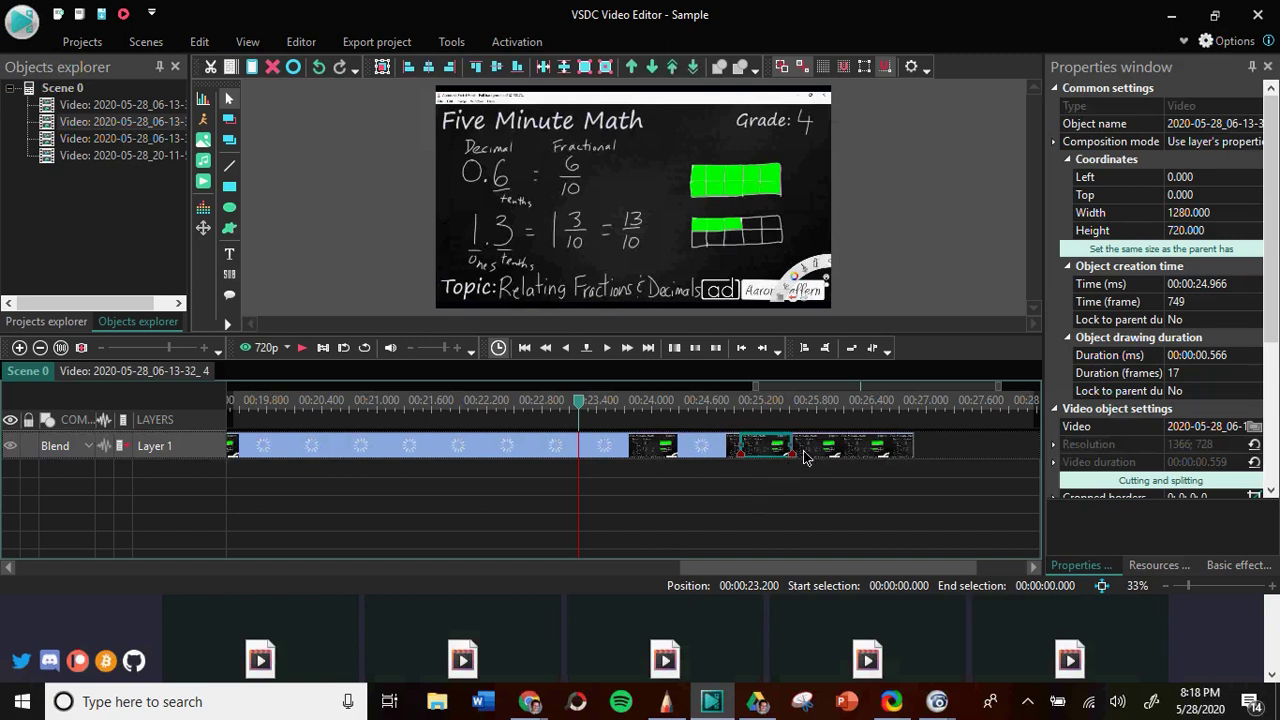
key(Delete)
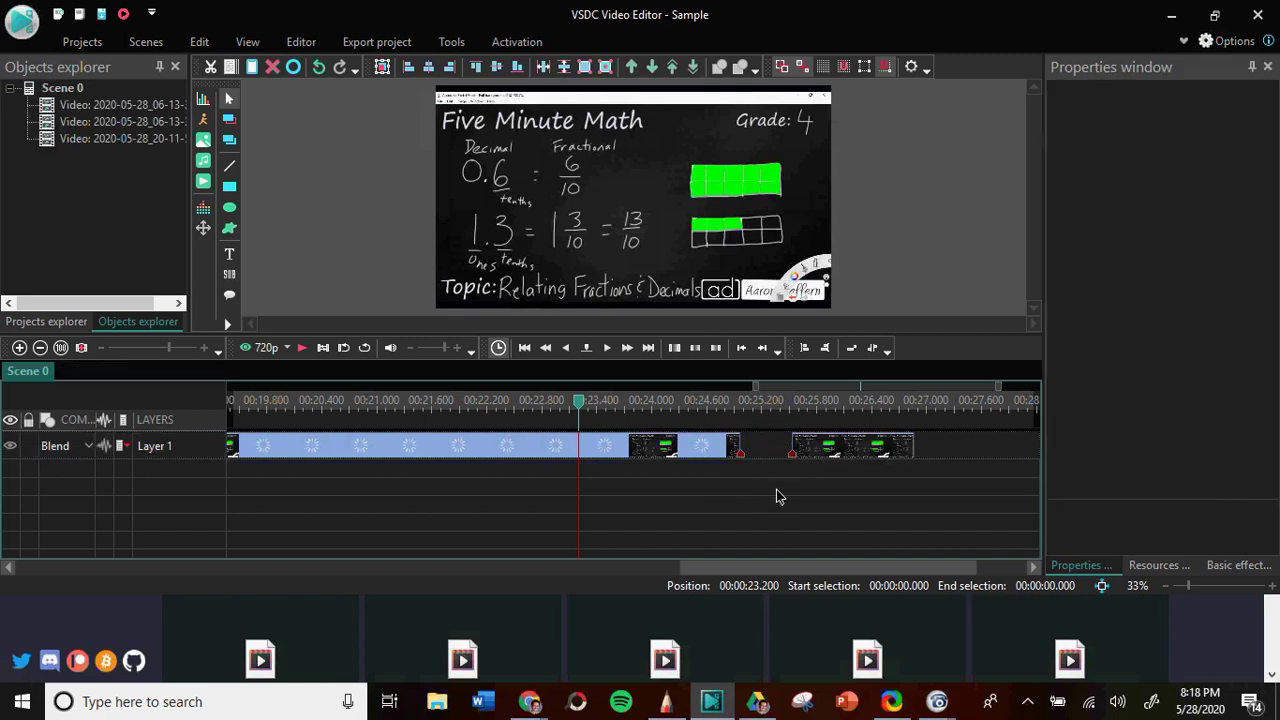
drag(792, 457, 718, 468)
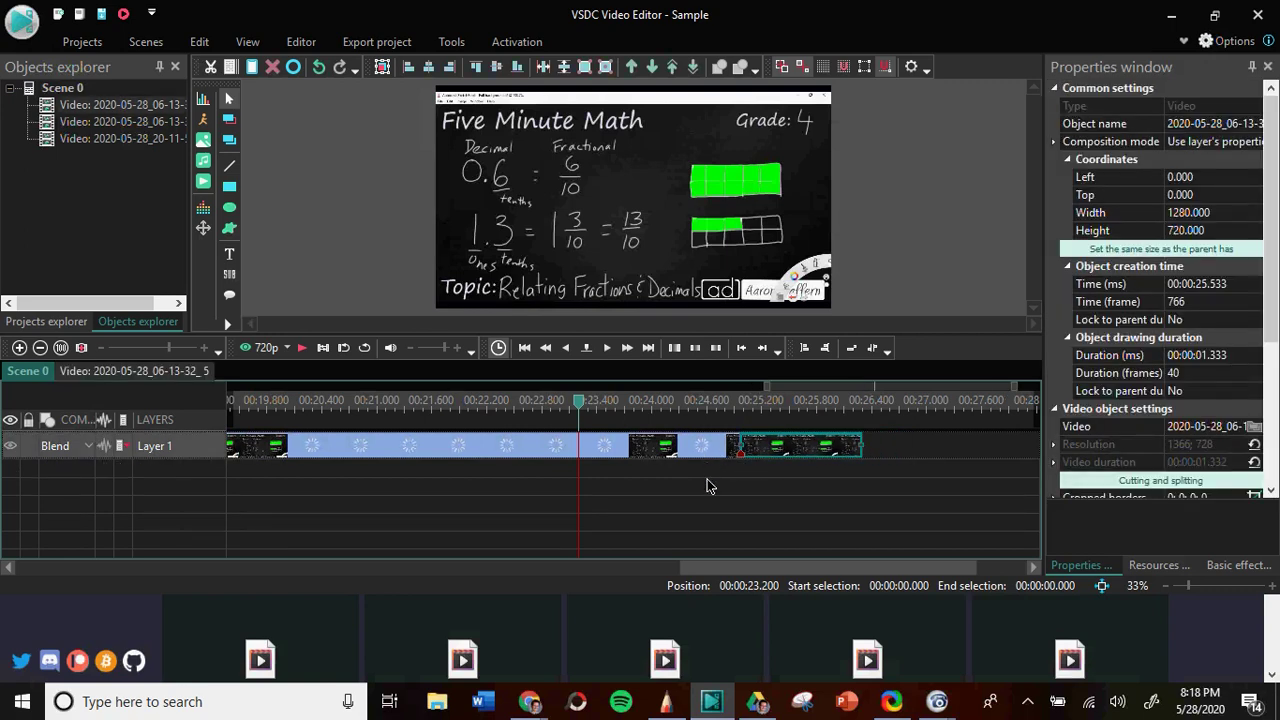
- Insert the video 2020-05-03_07-14-22 into the same layer at the last piece's end, using manual position 00:00:26.300
right_click(828, 458)
click(877, 425)
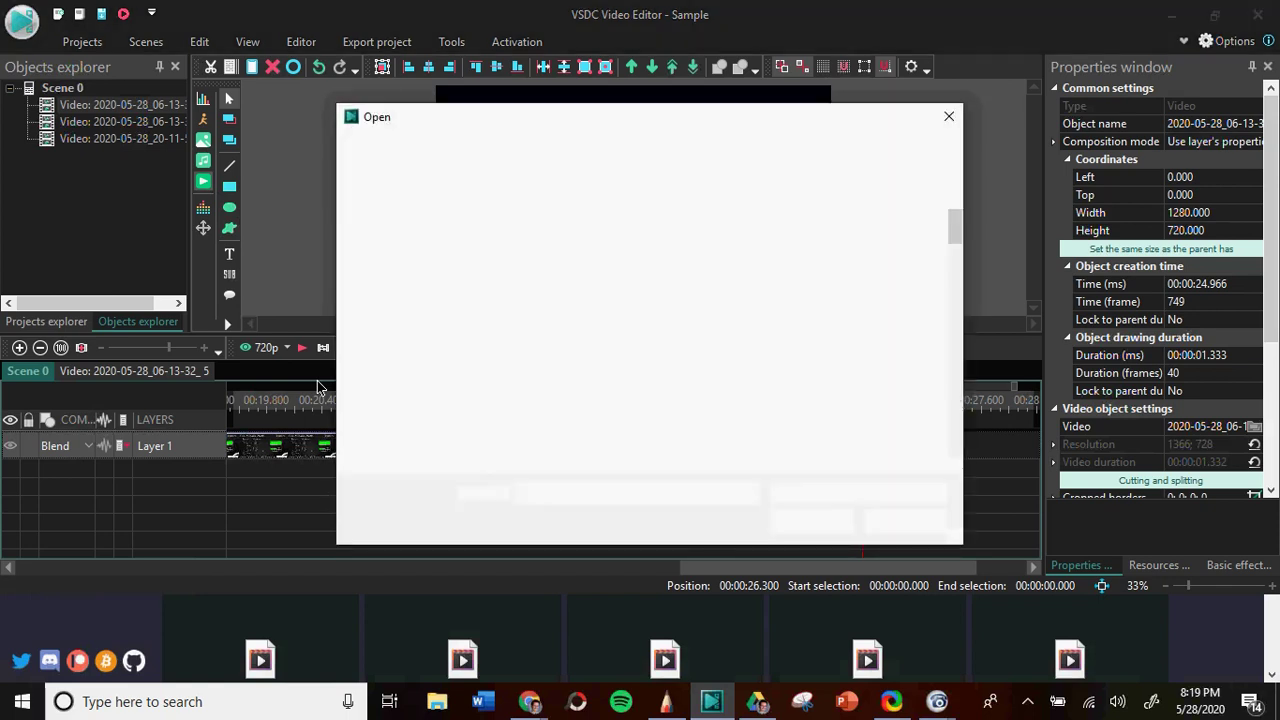
click(655, 314)
double_click(655, 314)
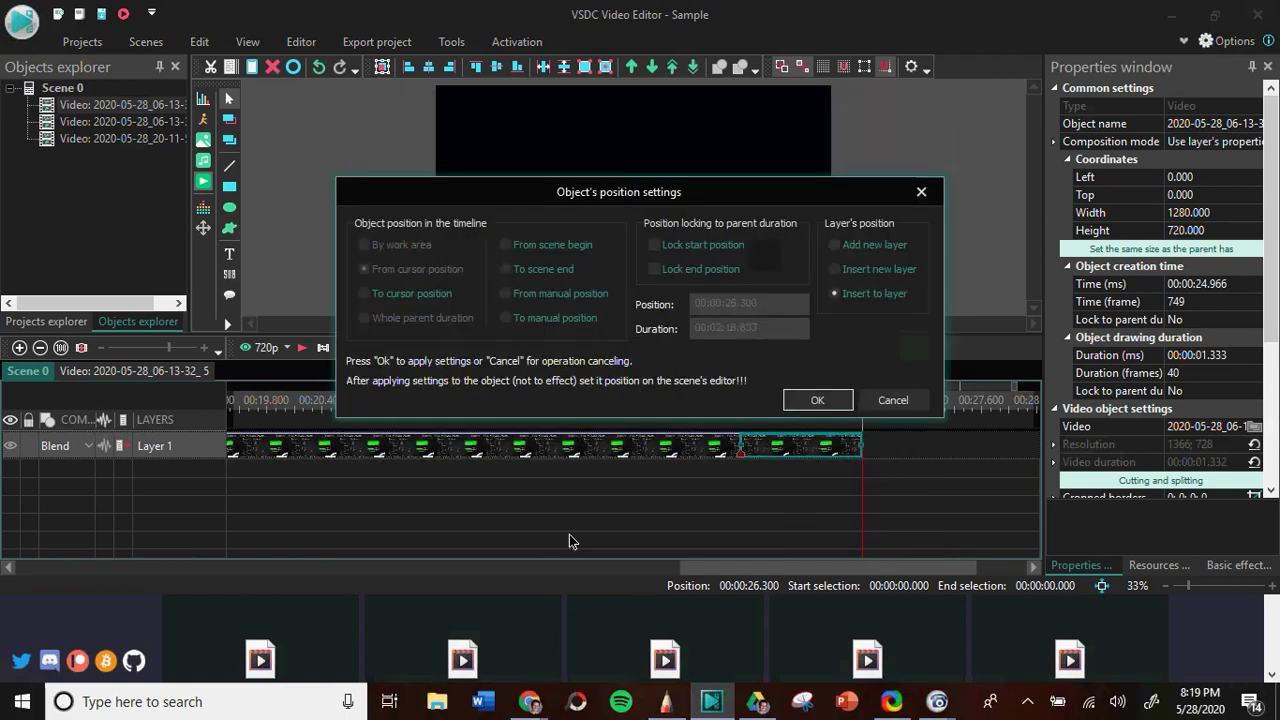
click(549, 296)
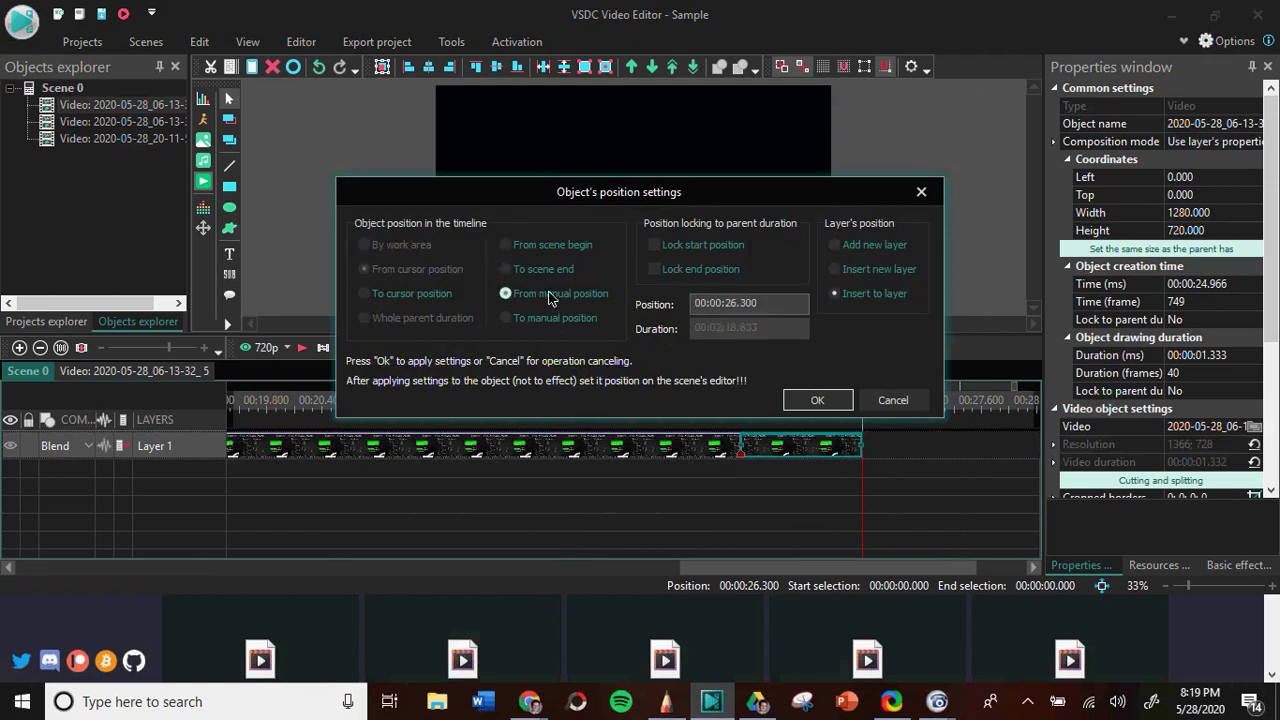
click(820, 400)
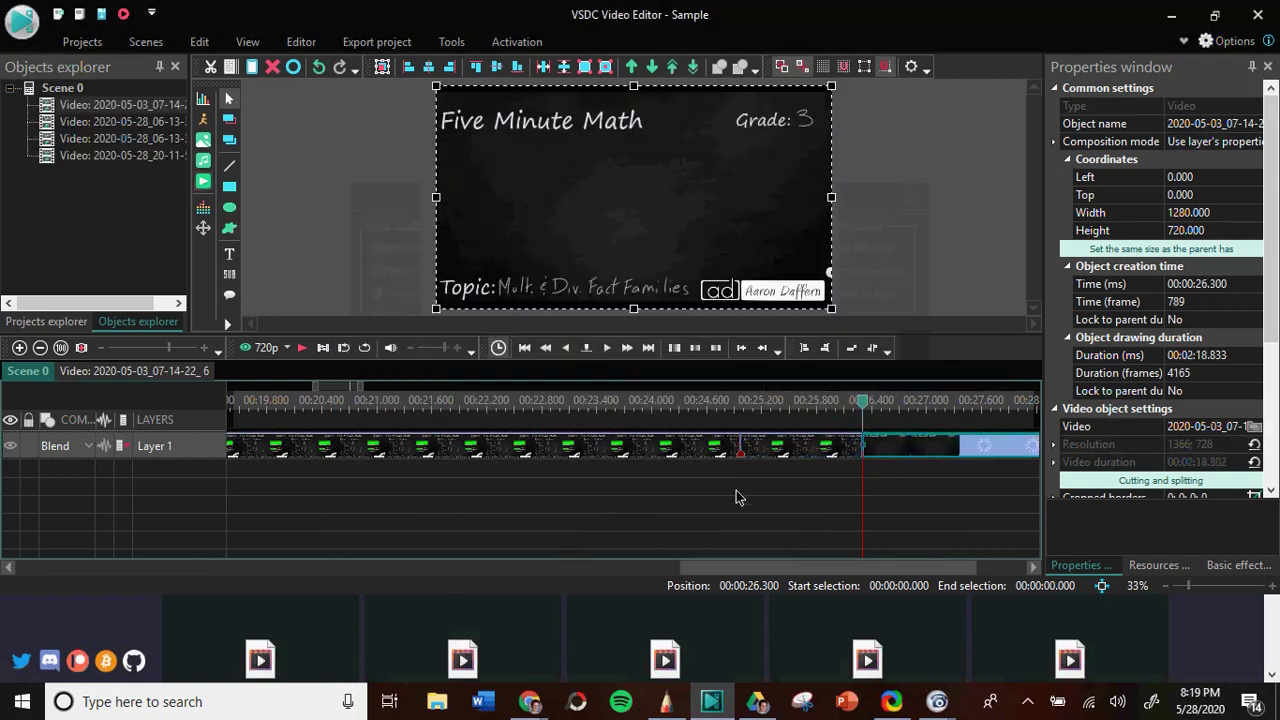
- Move the timeline cursor to about 27.7 s, inside the newly inserted clip
click(40, 348)
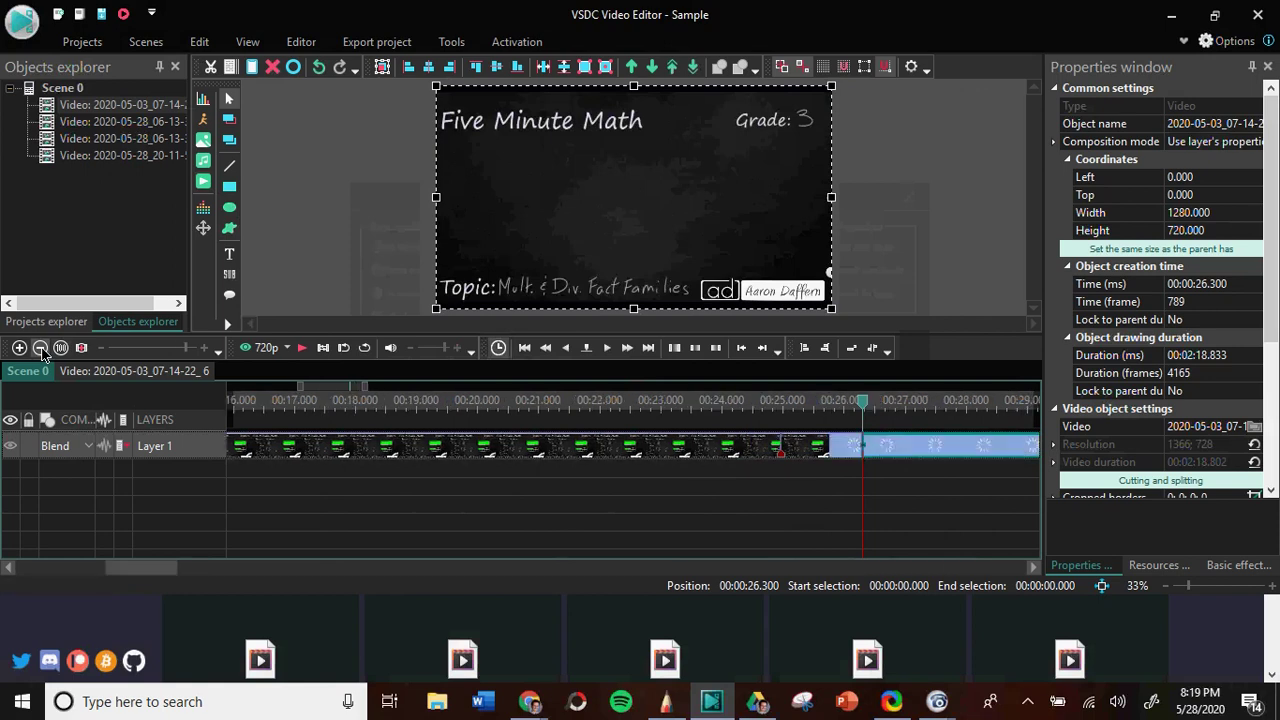
click(40, 348)
click(40, 348)
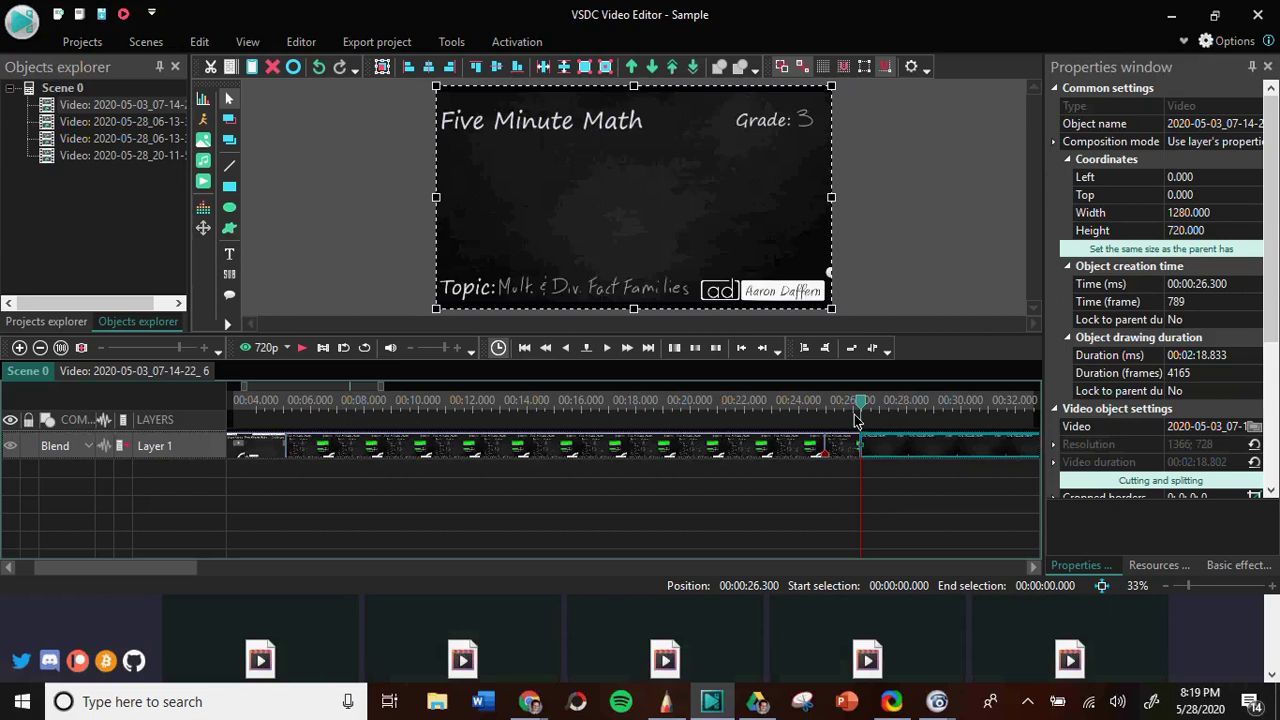
drag(860, 408, 899, 426)
- Save the project as Sample.vproj in the Videos folder
click(101, 14)
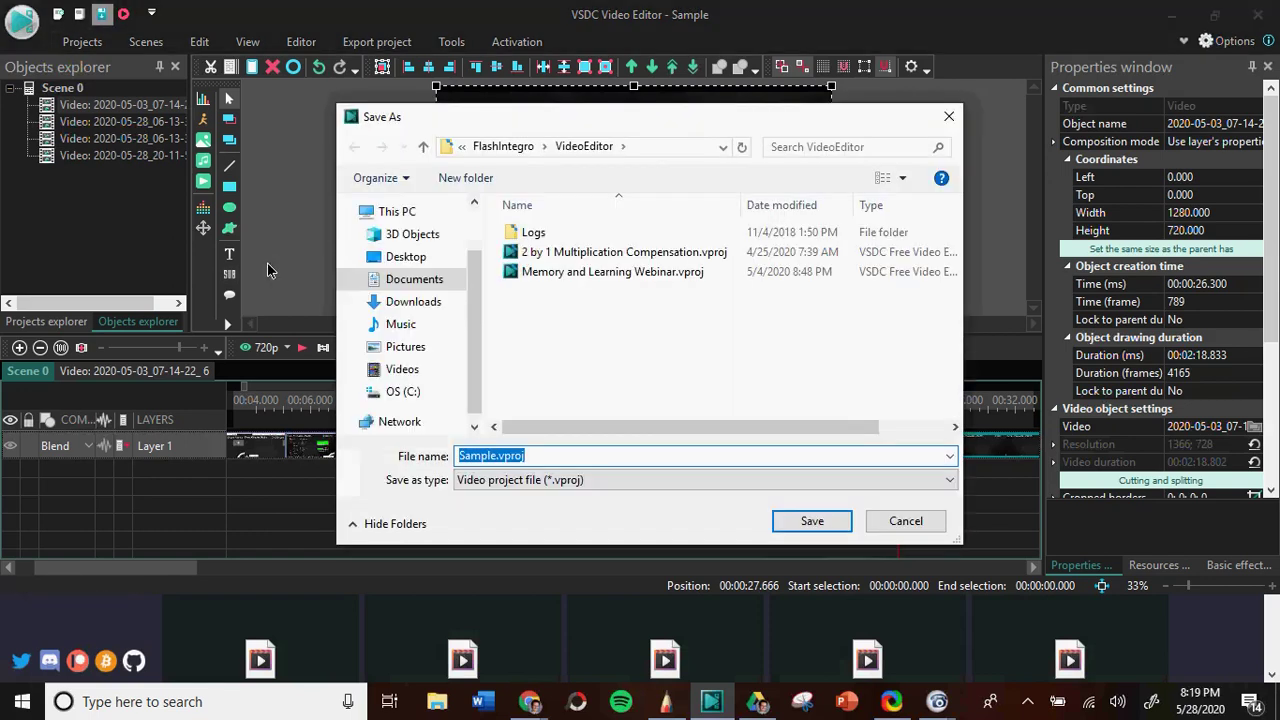
click(400, 369)
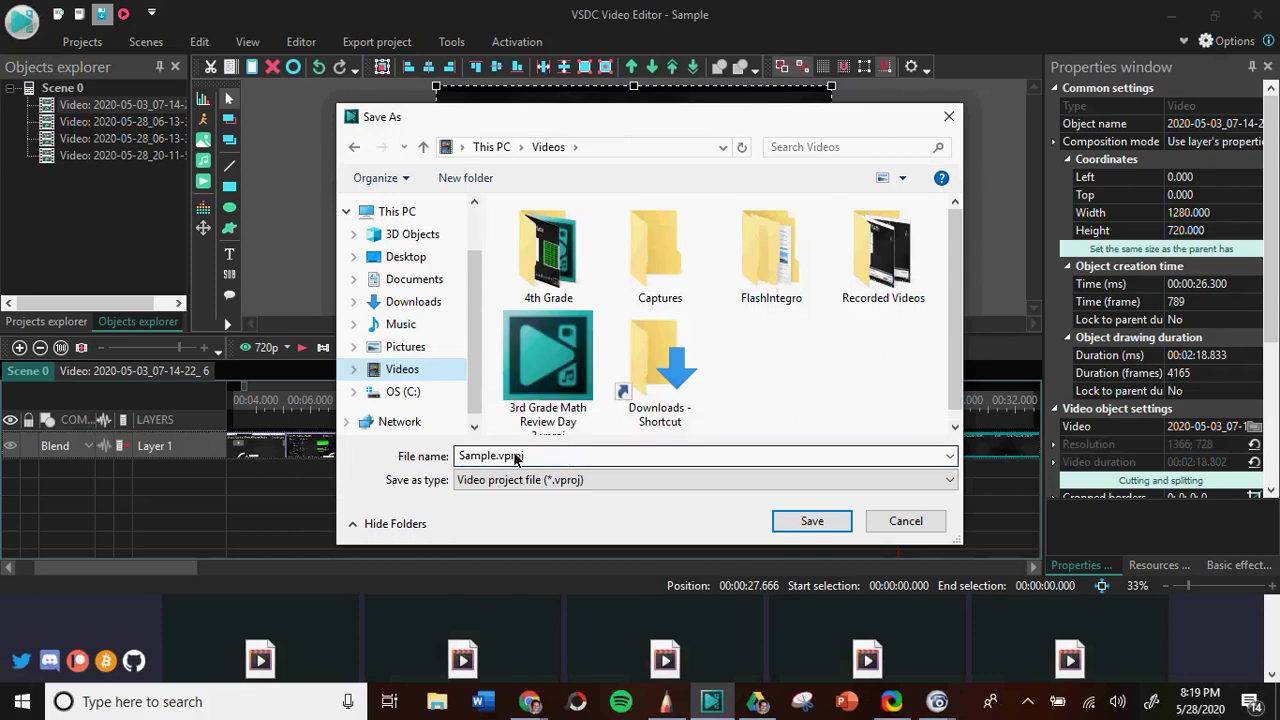
click(805, 530)
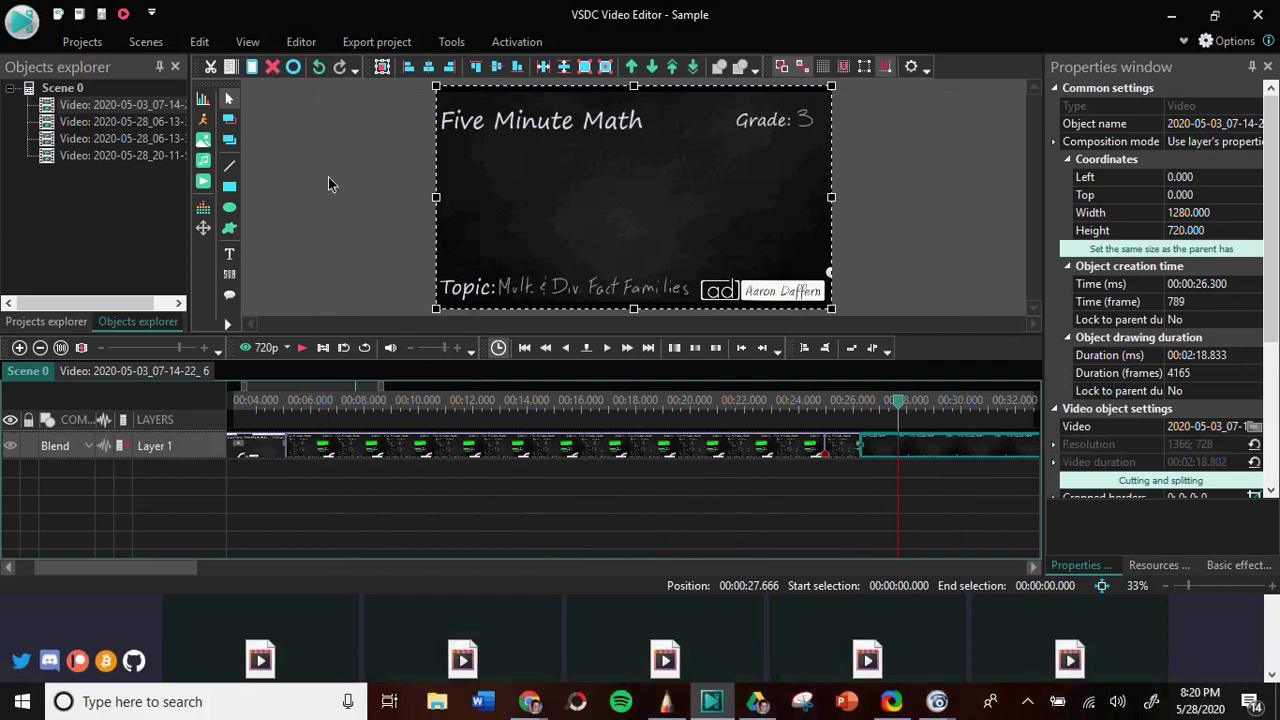
- Export the project to AVI with the High Quality XviD MPEG4 profile, continuing without premium features
click(371, 45)
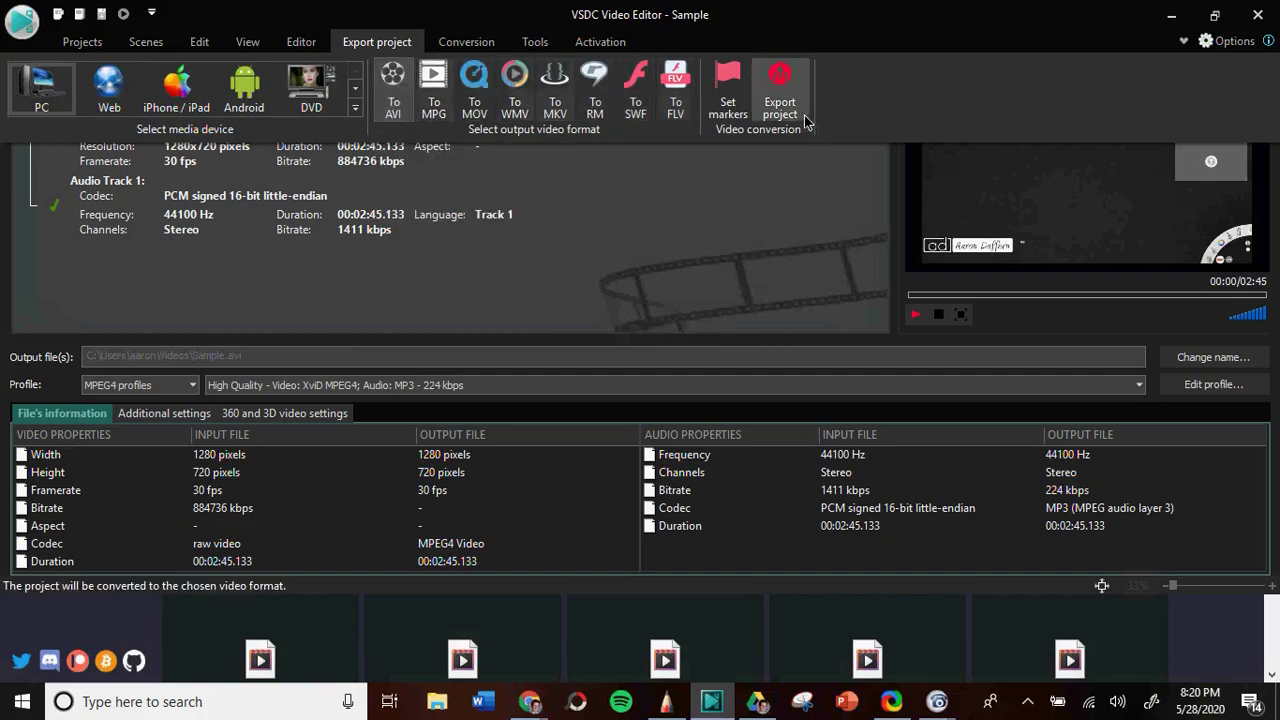
click(780, 95)
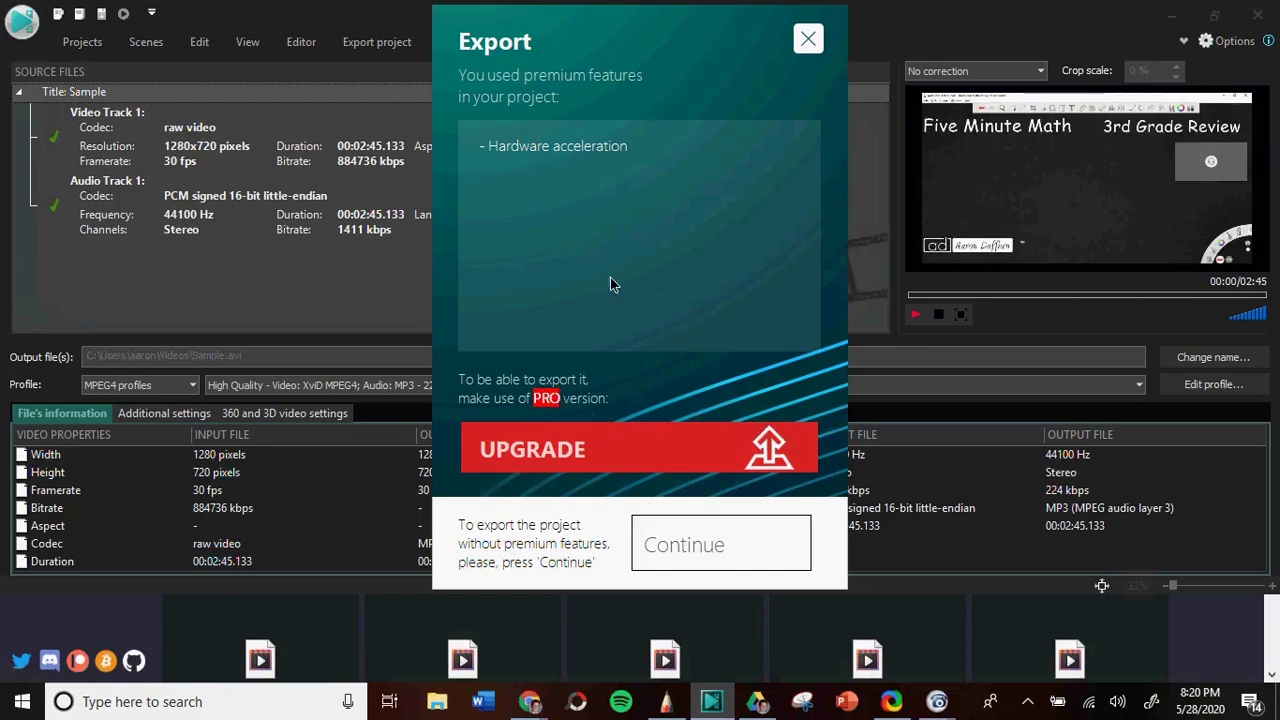
click(719, 561)
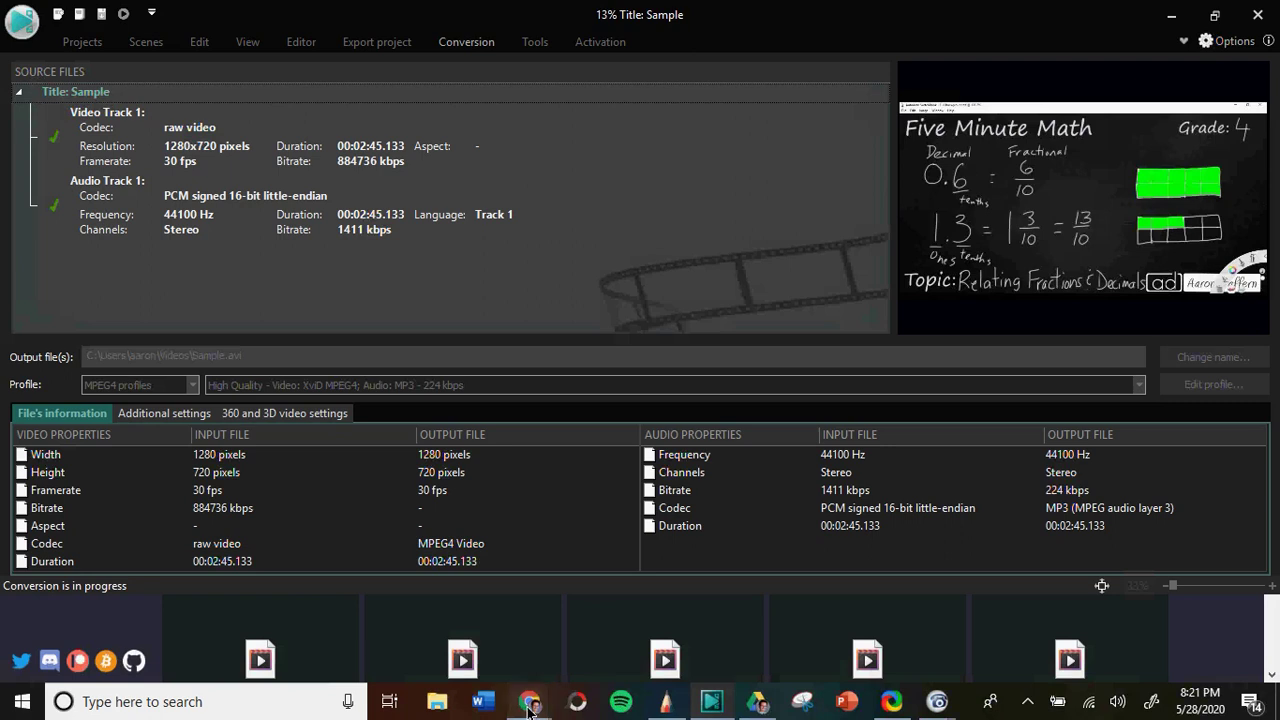
- Switch to the Chrome window and open the bookmarked YouTube videos page in a new tab
mouse_move(529, 700)
click(449, 641)
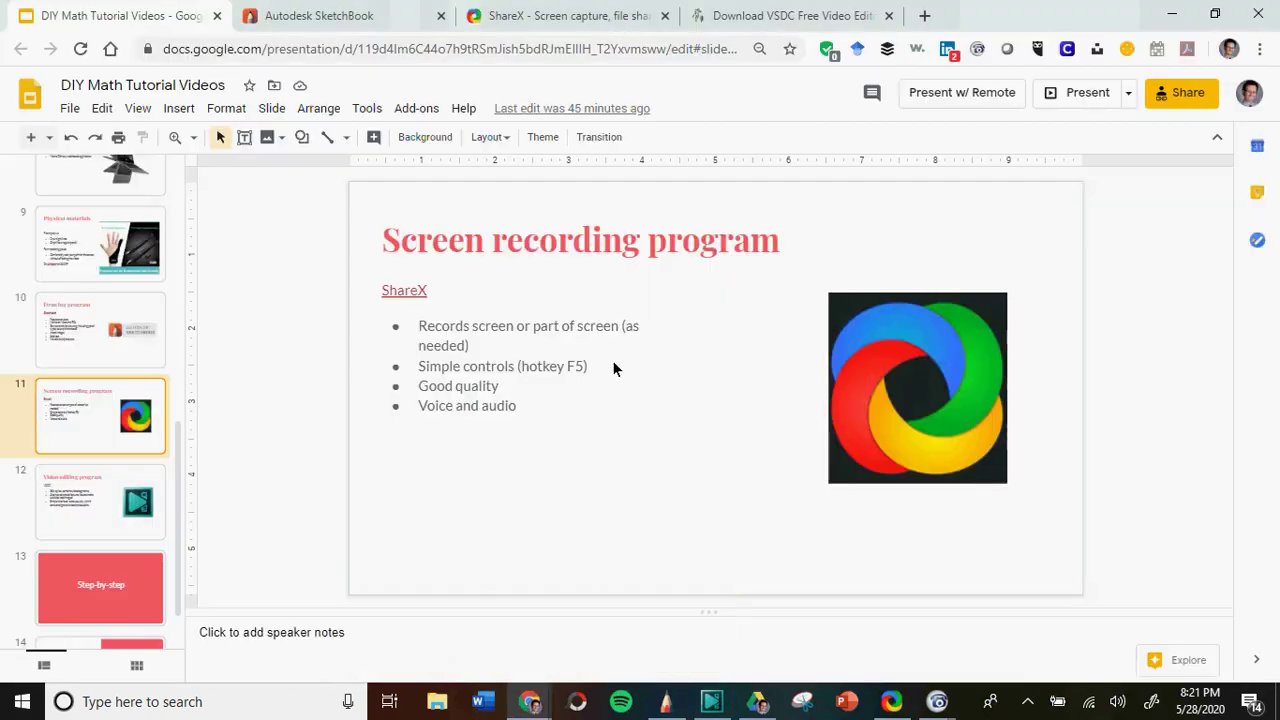
click(925, 16)
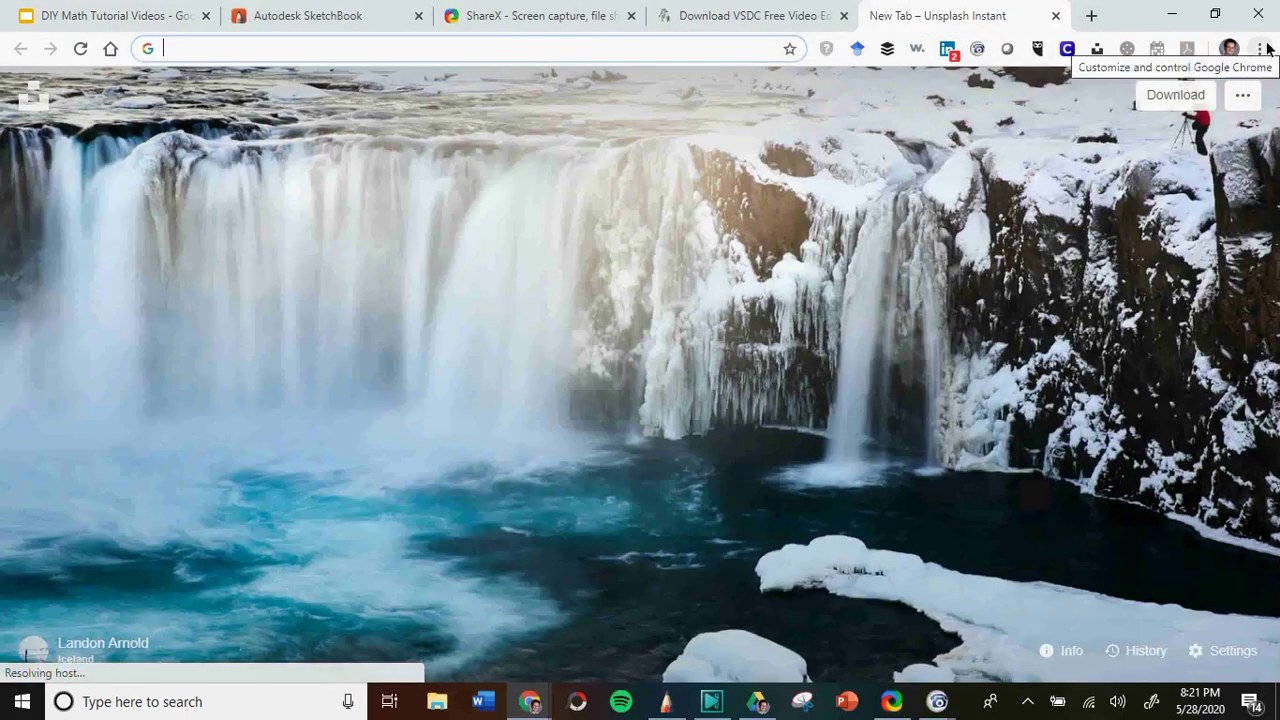
click(1260, 48)
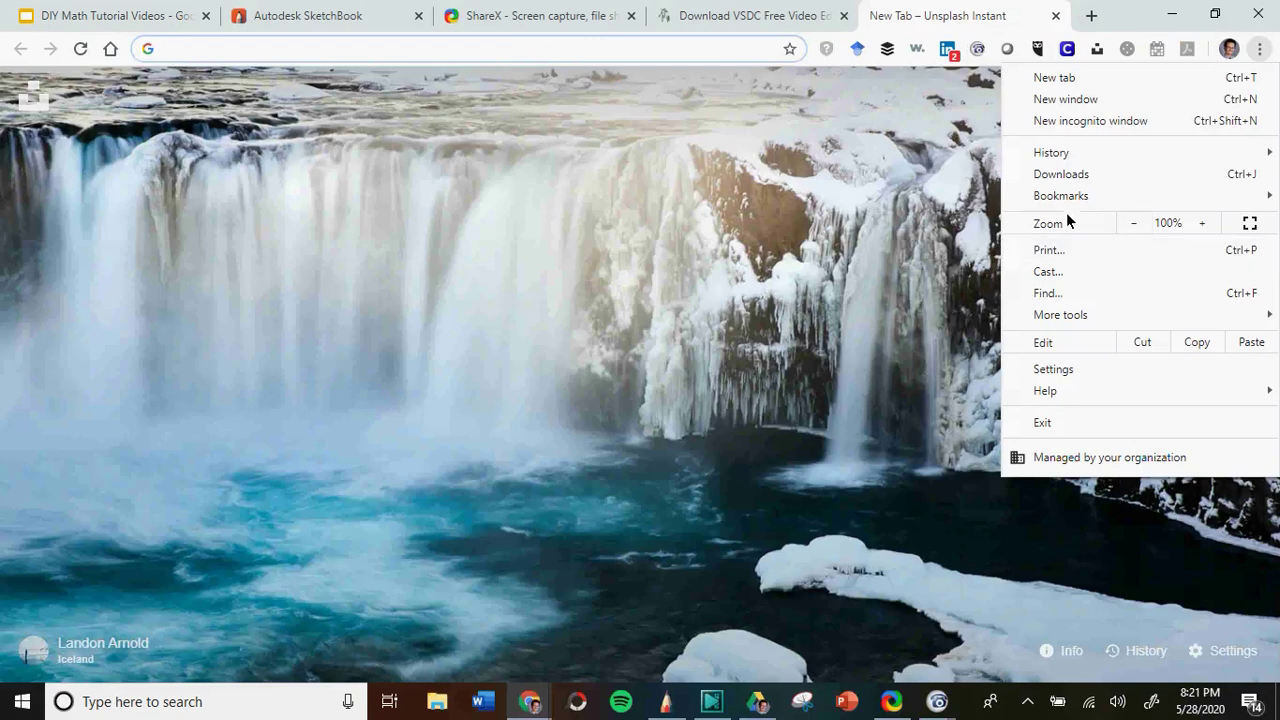
mouse_move(1079, 192)
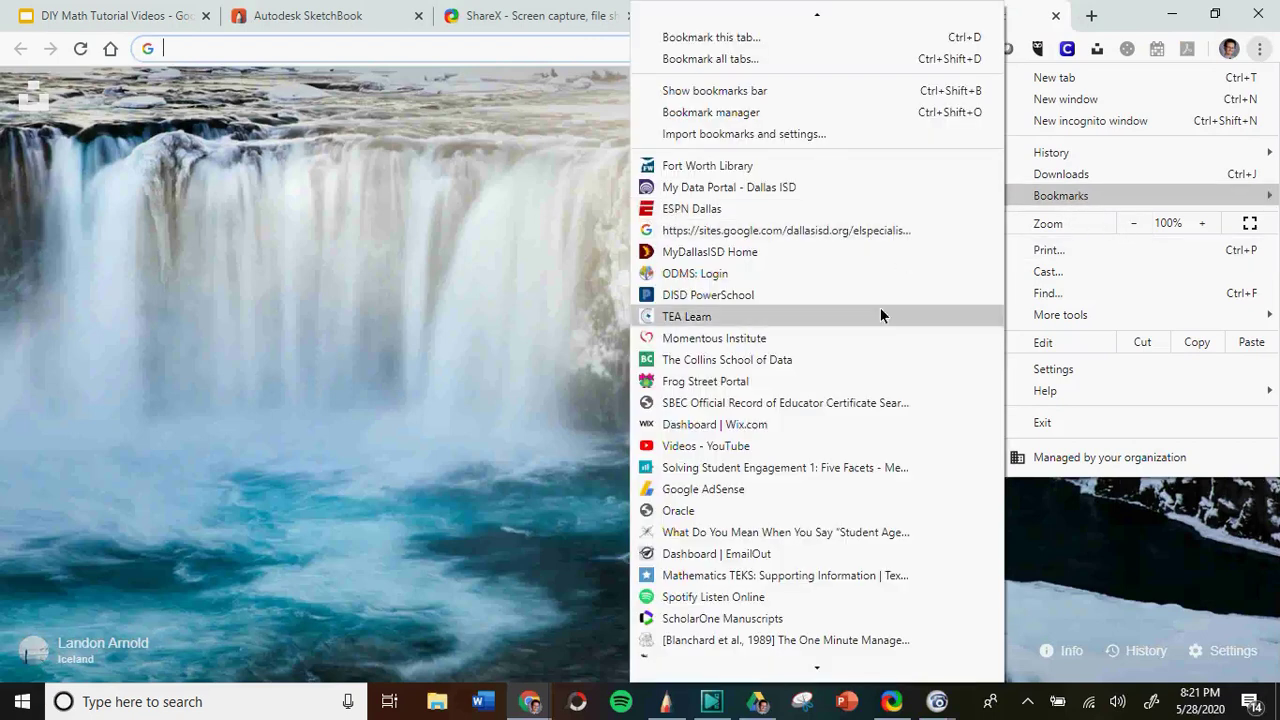
click(793, 431)
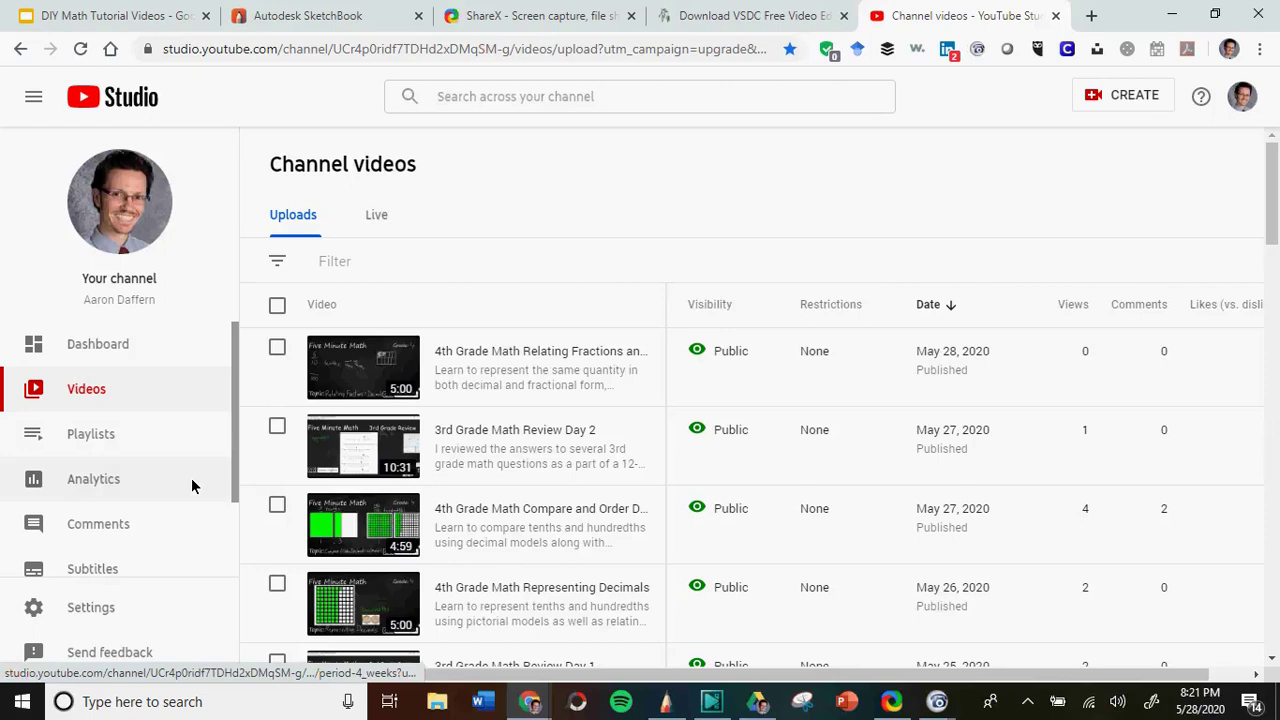
- Open the options for creating new content on the YouTube channel
click(1098, 94)
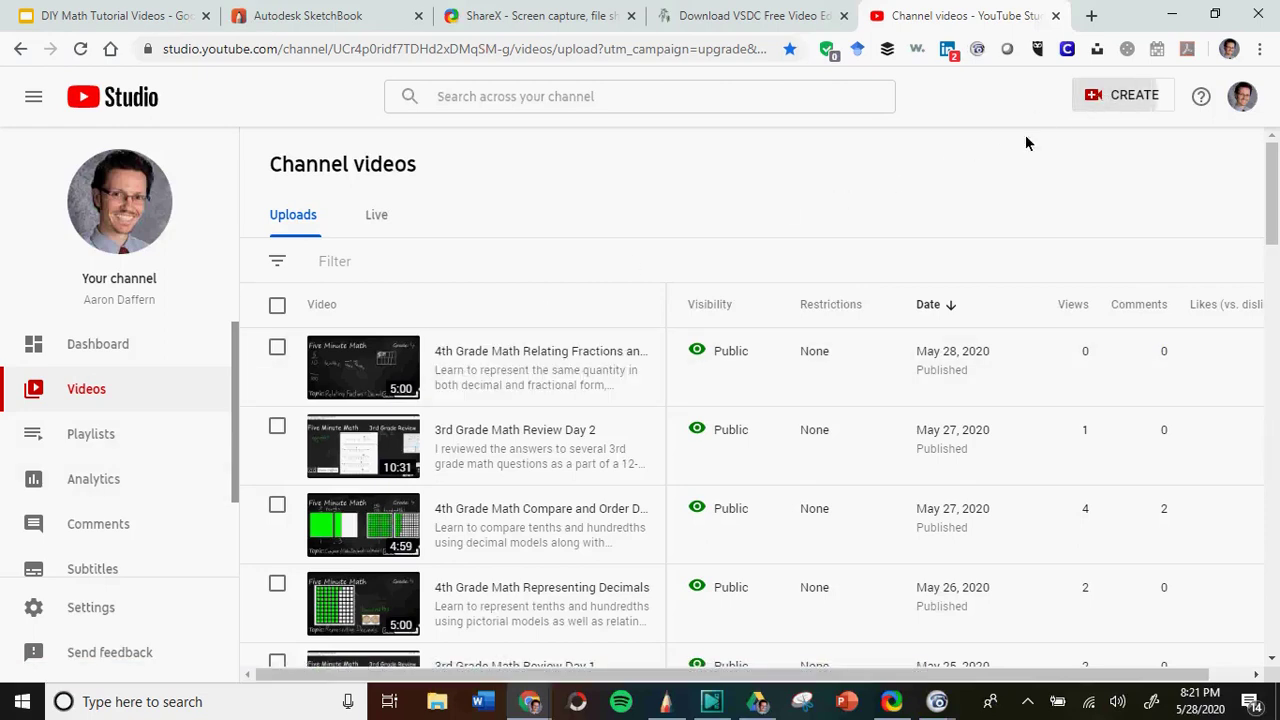